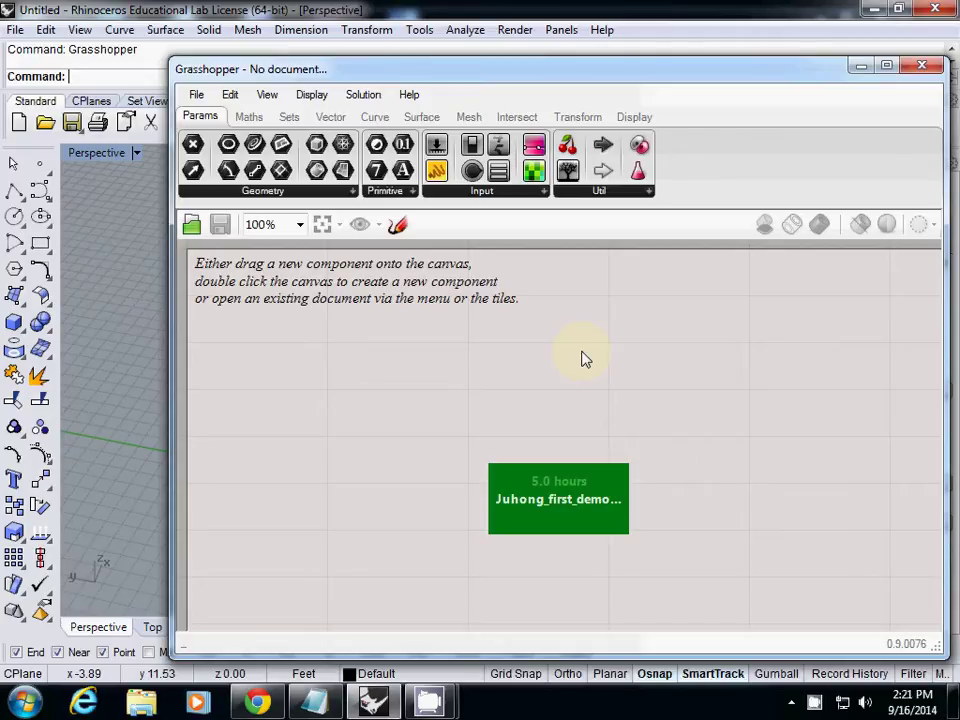
Shift the Grasshopper window right and orbit Perspective to a side view of the twisted tower.
{"action": "left_click_drag", "start_coordinate": [321, 70], "coordinate": [556, 51]}
{"action": "right_click_drag", "start_coordinate": [313, 315], "coordinate": [347, 236]}
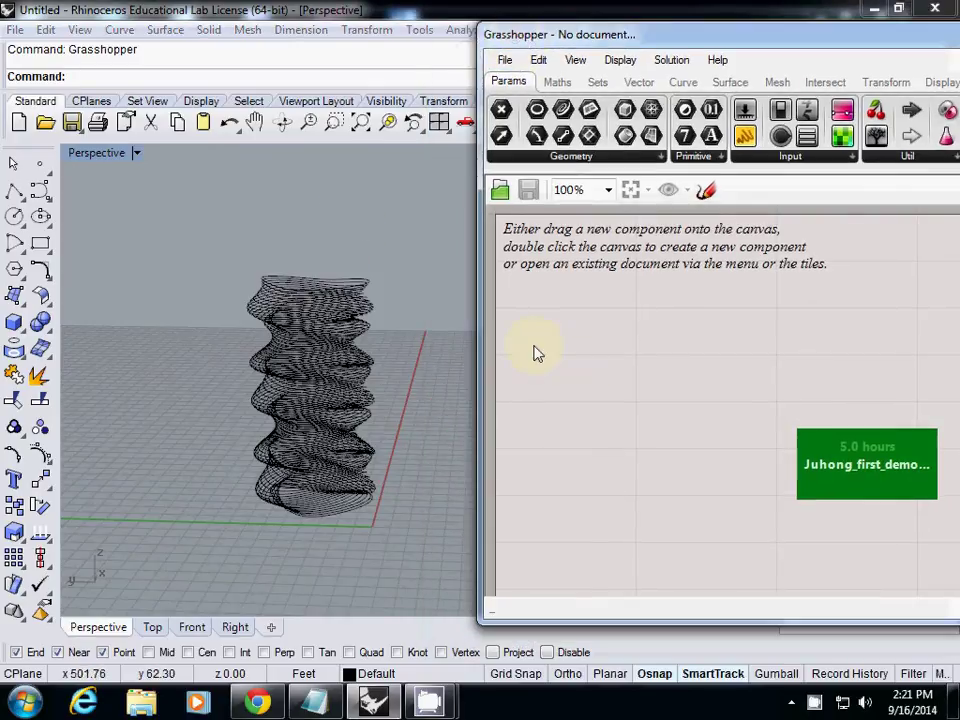
Place an empty Curve parameter from a 'curve' canvas search and zoom in on it.
{"action": "right_click", "coordinate": [574, 349]}
{"action": "left_click", "coordinate": [585, 349]}
{"action": "double_click", "coordinate": [585, 349]}
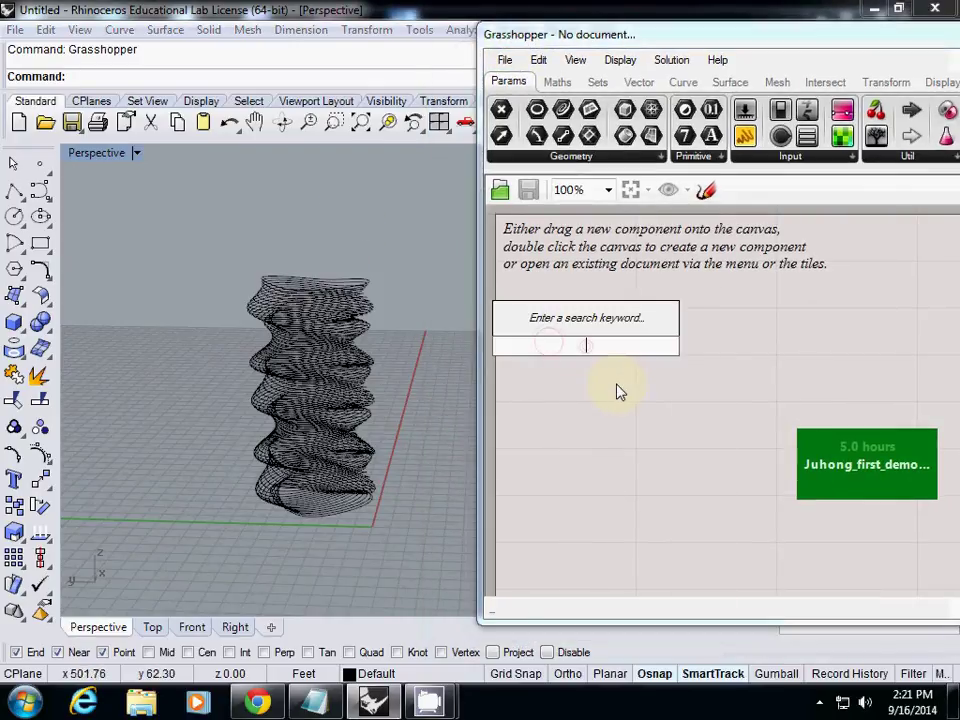
{"action": "type", "text": "curve"}
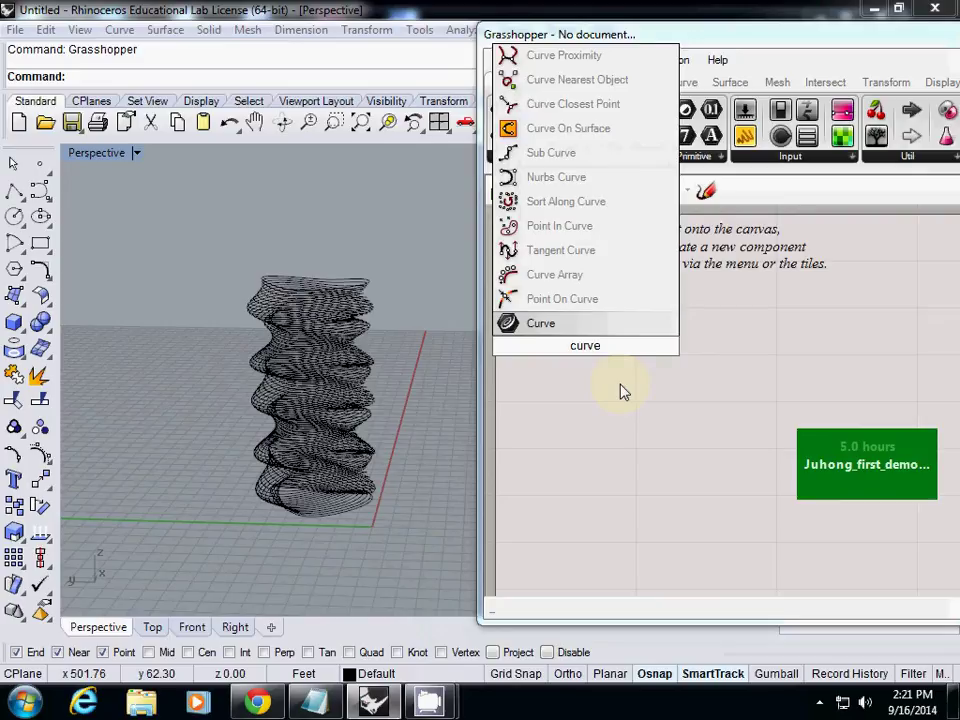
{"action": "key", "text": "Return"}
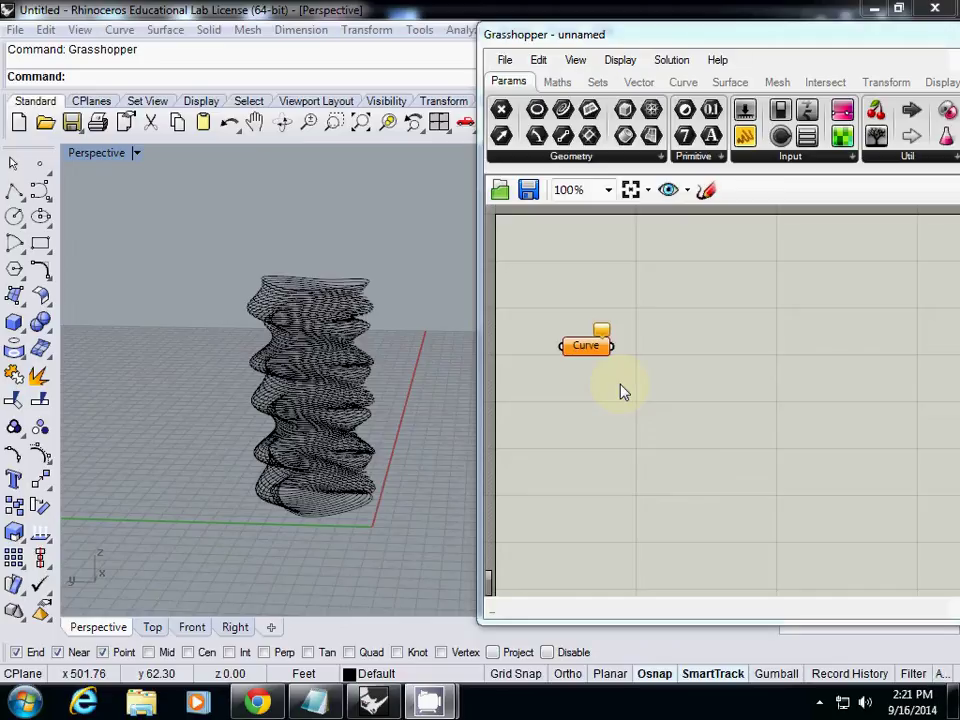
{"action": "right_click_drag", "start_coordinate": [615, 410], "coordinate": [684, 357]}
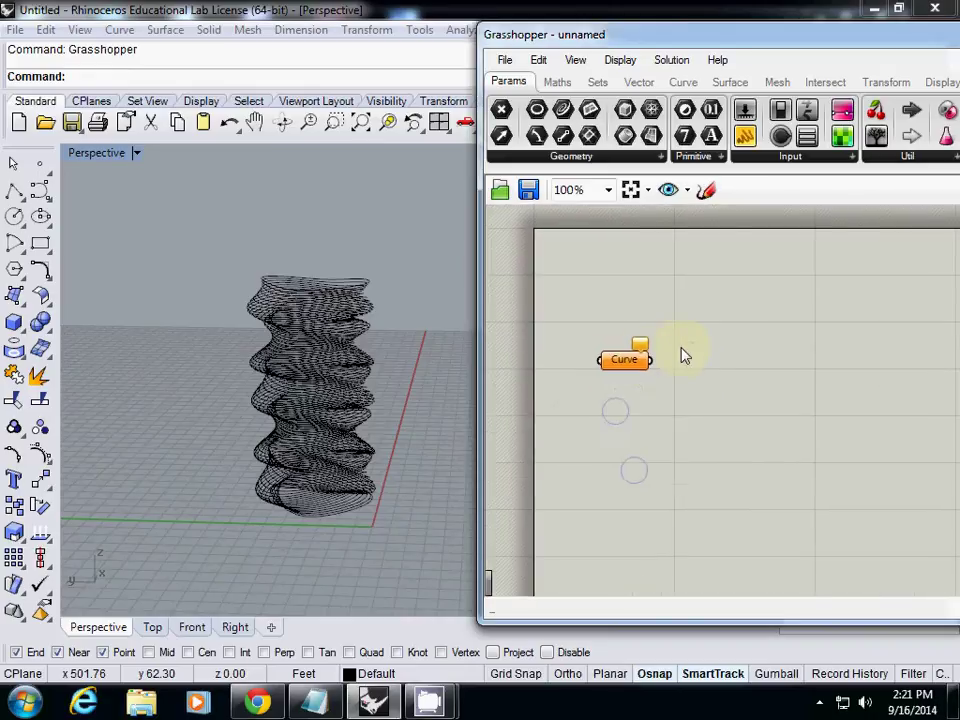
{"action": "scroll", "coordinate": [635, 363], "scroll_direction": "up", "scroll_amount": 5}
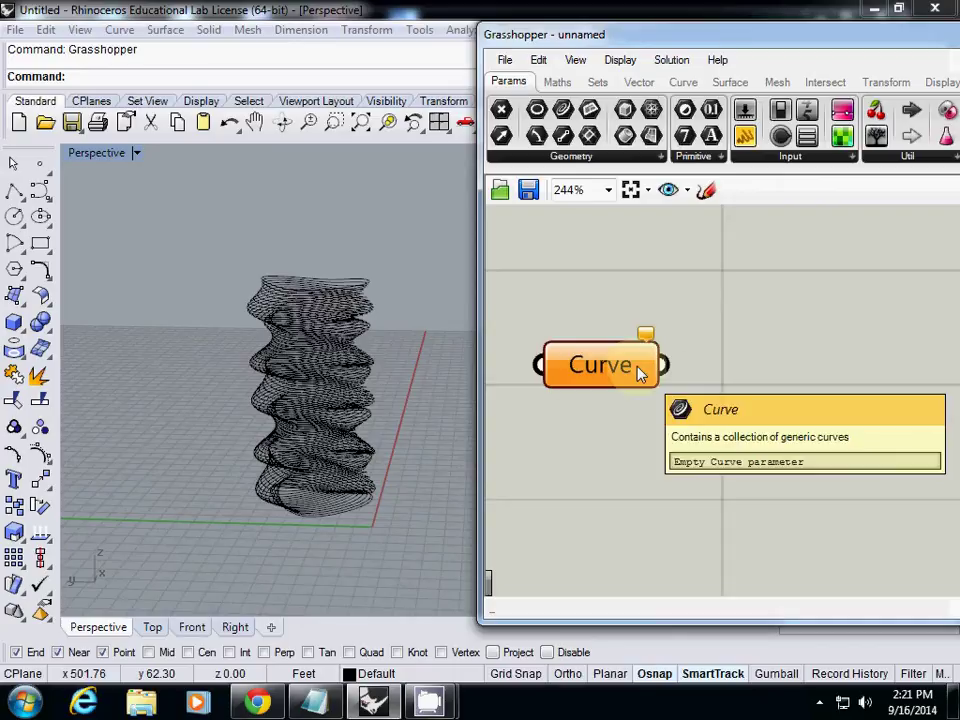
Reference the tower's topmost contour curve into the Curve parameter with Set one Curve.
{"action": "right_click", "coordinate": [601, 368]}
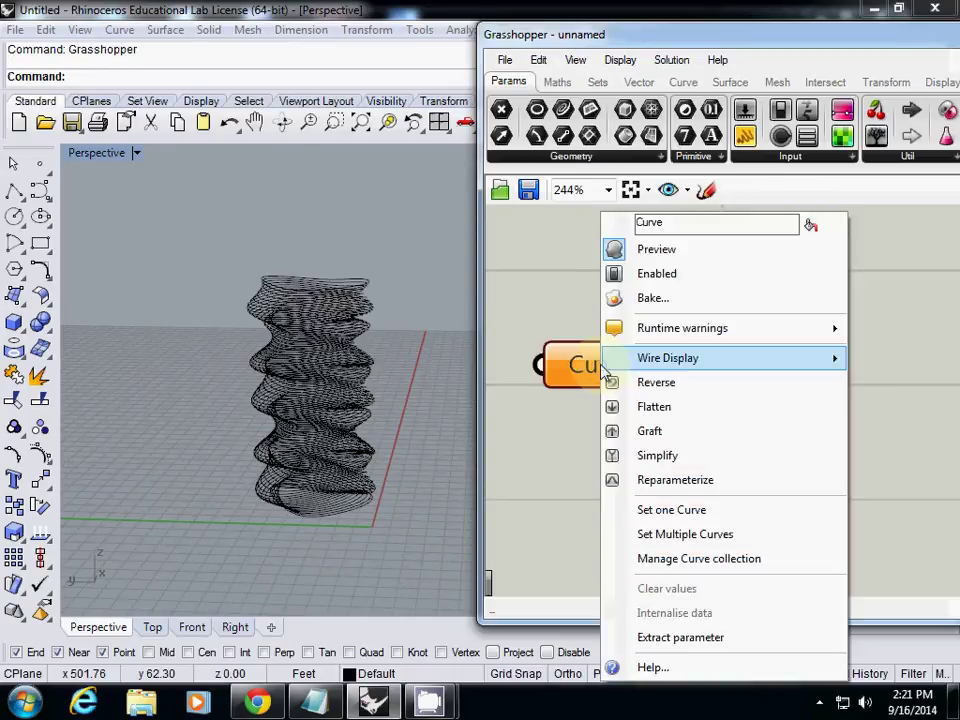
{"action": "mouse_move", "coordinate": [676, 357]}
{"action": "left_click", "coordinate": [655, 509]}
{"action": "scroll", "coordinate": [291, 315], "scroll_direction": "up", "scroll_amount": 5}
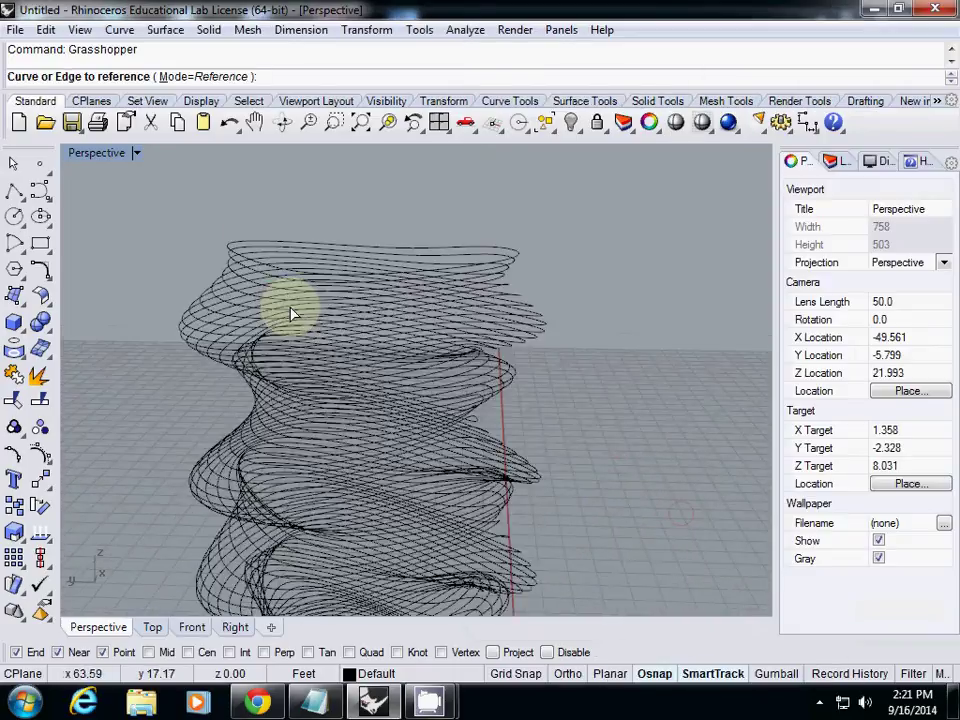
{"action": "left_click", "coordinate": [338, 241]}
{"action": "scroll", "coordinate": [654, 386], "scroll_direction": "down", "scroll_amount": 5}
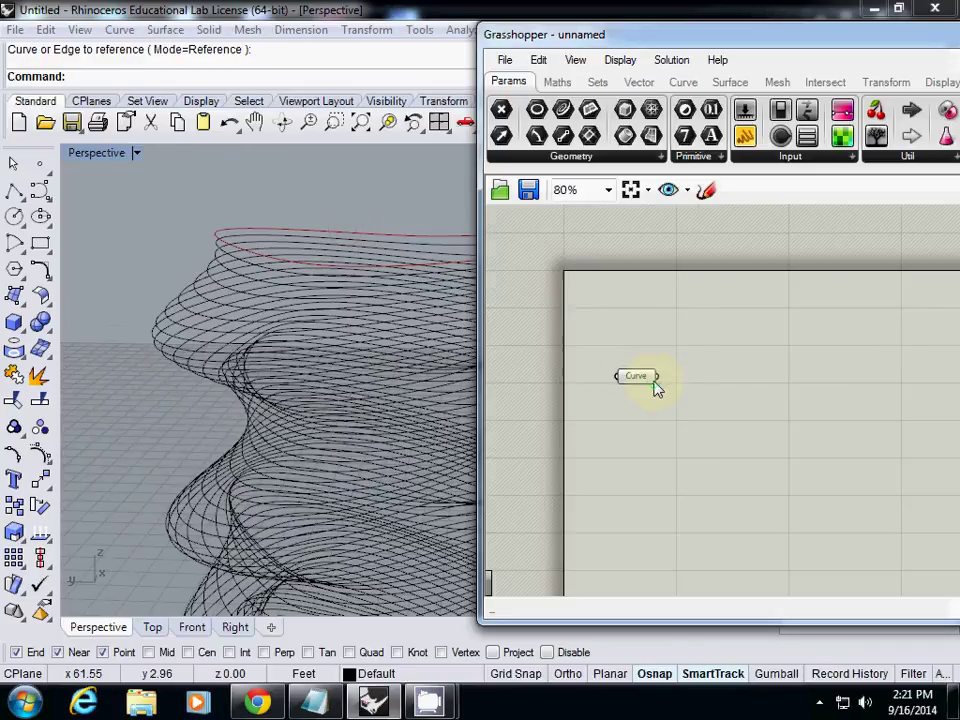
{"action": "right_click_drag", "start_coordinate": [662, 392], "coordinate": [617, 336]}
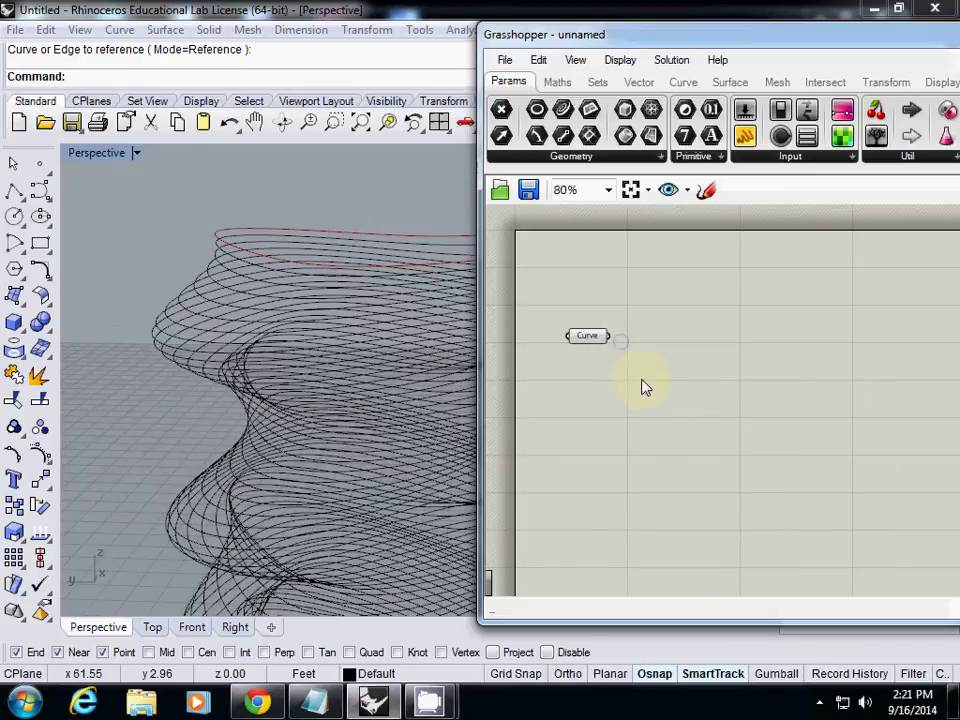
Add a Panel below the Curve parameter reading 'Referenced Closed Planar Curve', widened and moved down.
{"action": "double_click", "coordinate": [643, 384]}
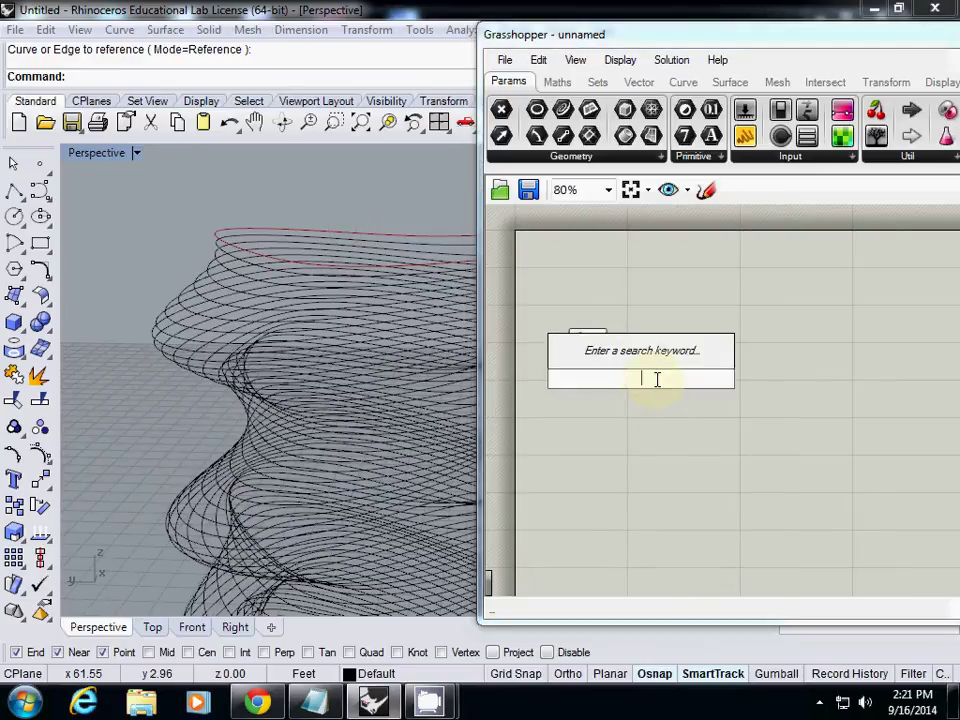
{"action": "left_click_drag", "start_coordinate": [748, 145], "coordinate": [630, 378]}
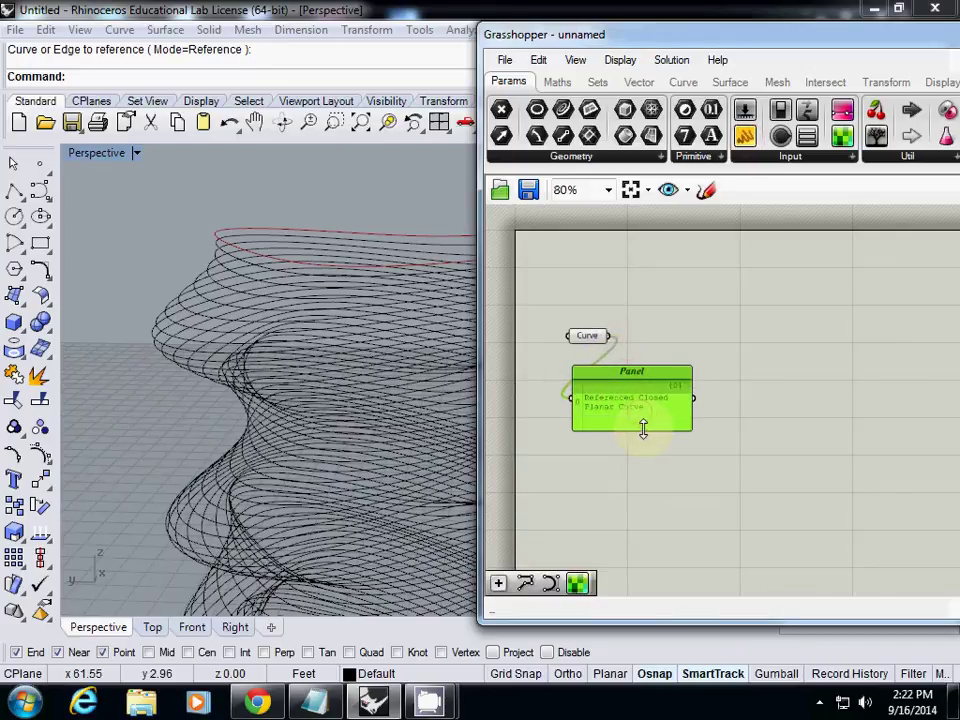
{"action": "left_click_drag", "start_coordinate": [690, 399], "coordinate": [737, 414]}
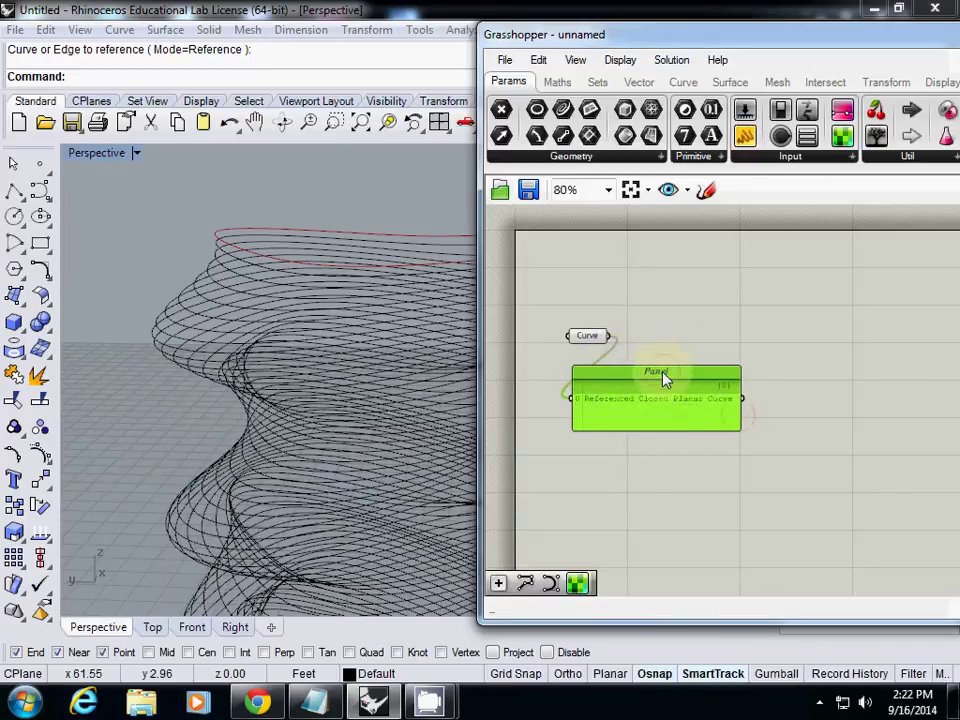
{"action": "left_click_drag", "start_coordinate": [665, 378], "coordinate": [663, 435]}
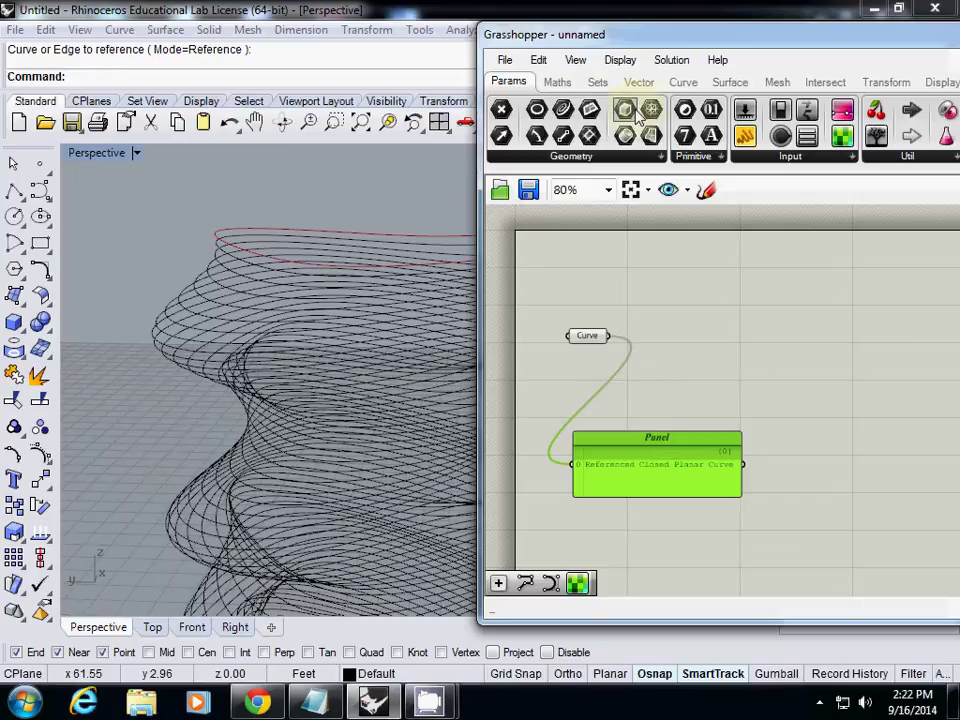
Add an End Points component and wire the referenced curve into its Curve input.
{"action": "left_click", "coordinate": [639, 82]}
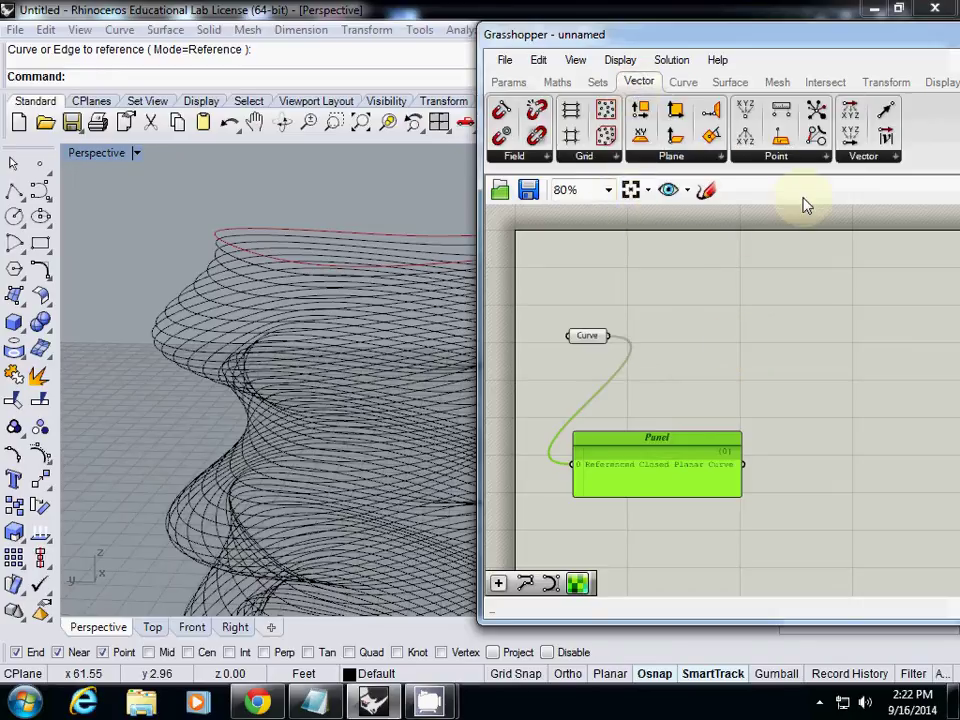
{"action": "left_click", "coordinate": [826, 157]}
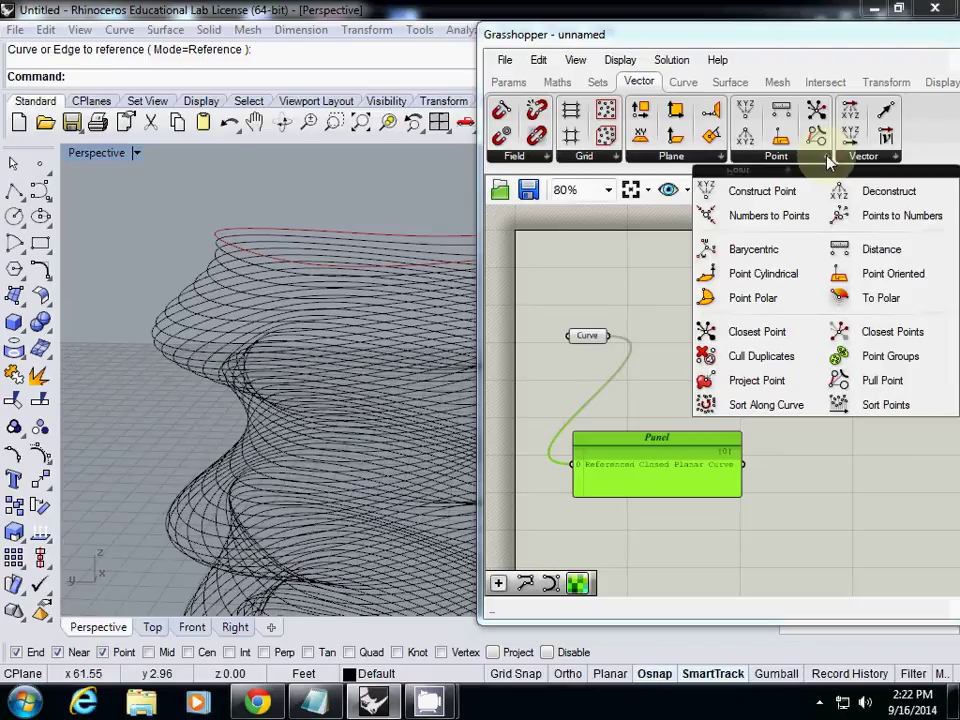
{"action": "double_click", "coordinate": [640, 268]}
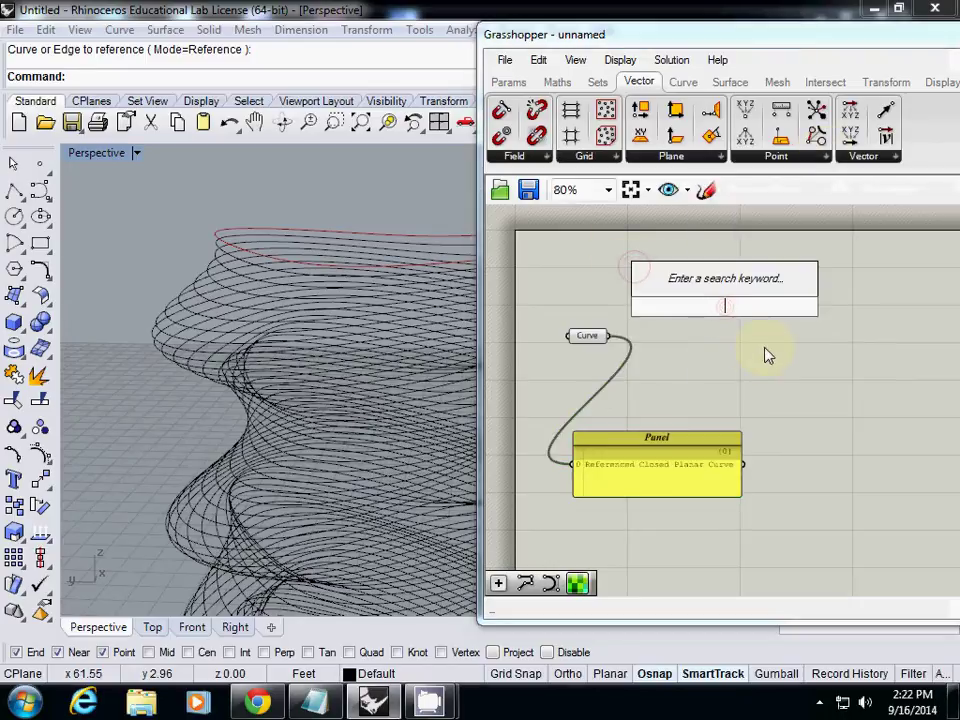
{"action": "type", "text": "end"}
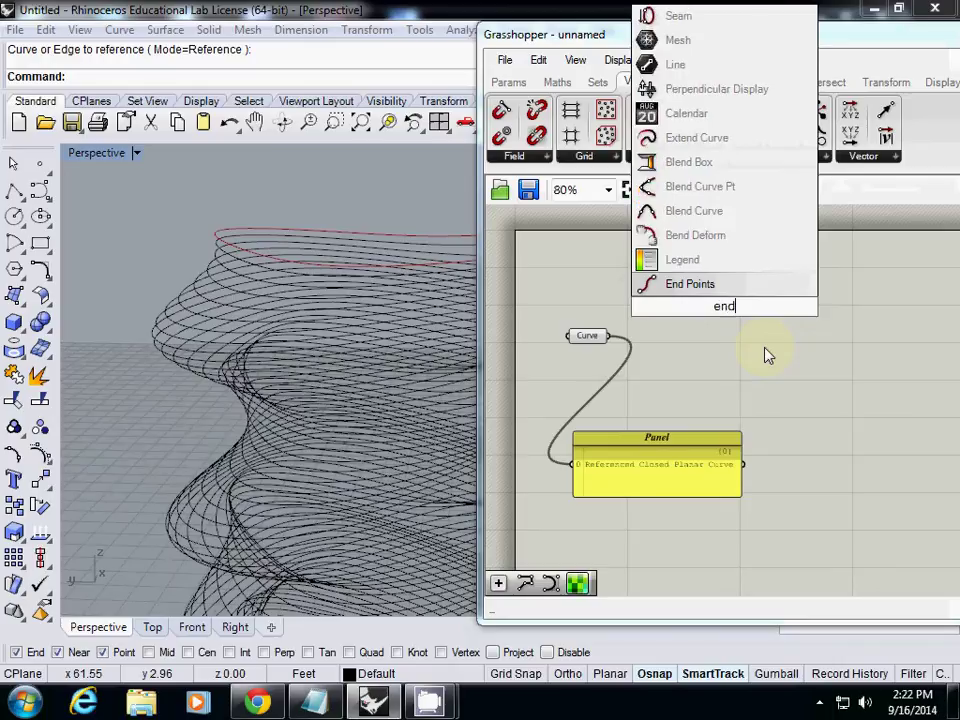
{"action": "left_click", "coordinate": [690, 284]}
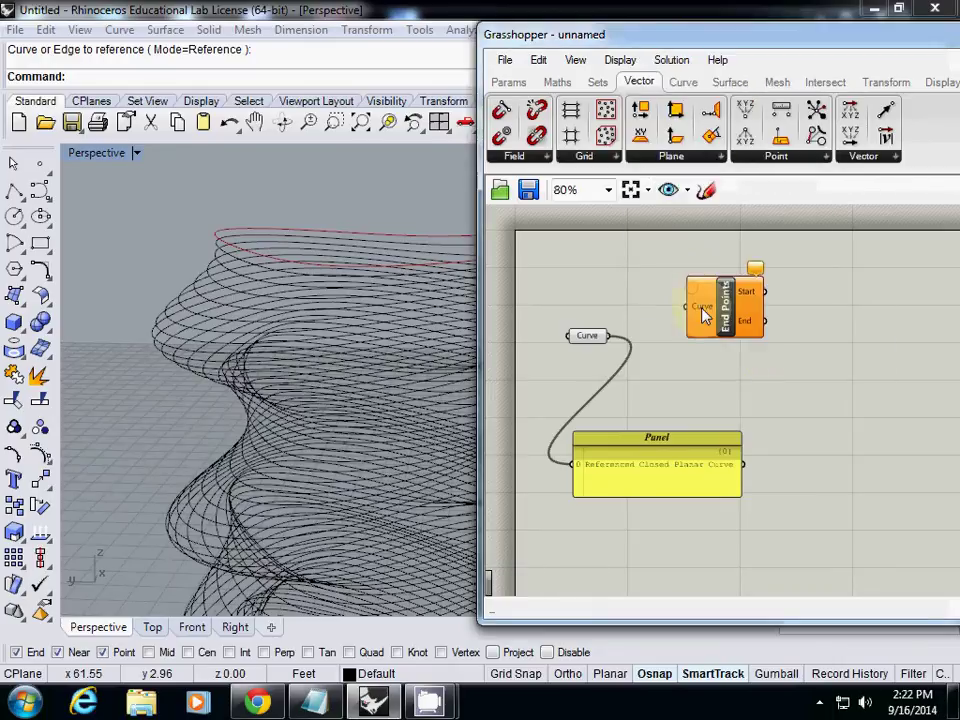
{"action": "left_click_drag", "start_coordinate": [703, 316], "coordinate": [739, 355]}
{"action": "left_click_drag", "start_coordinate": [607, 335], "coordinate": [717, 357]}
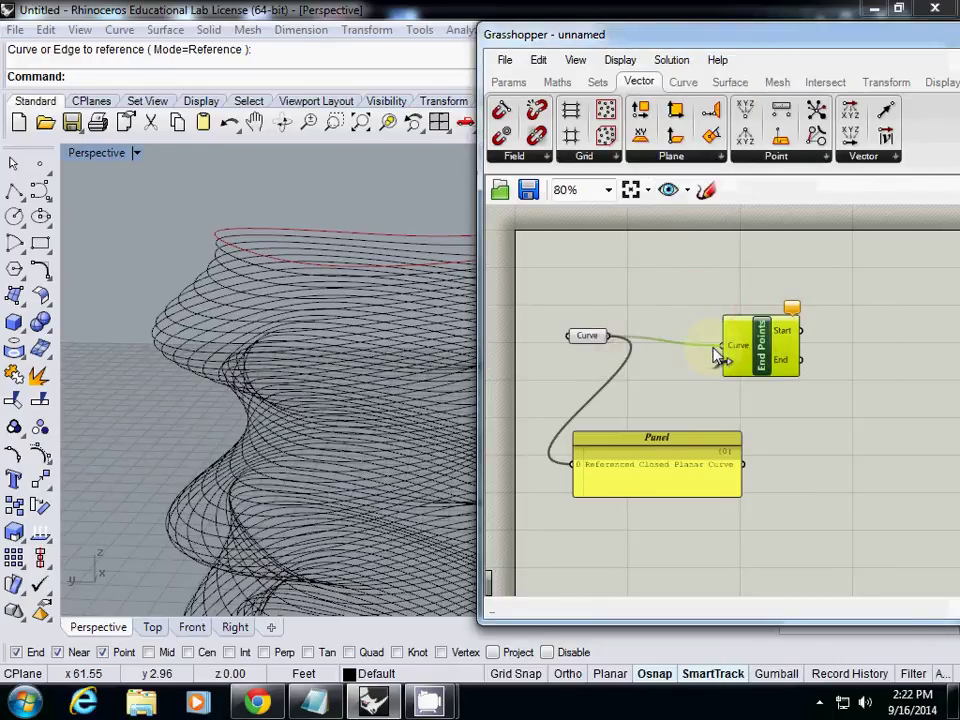
Widen the Grasshopper window leftward and reposition End Points on the canvas.
{"action": "right_click_drag", "start_coordinate": [717, 357], "coordinate": [656, 358]}
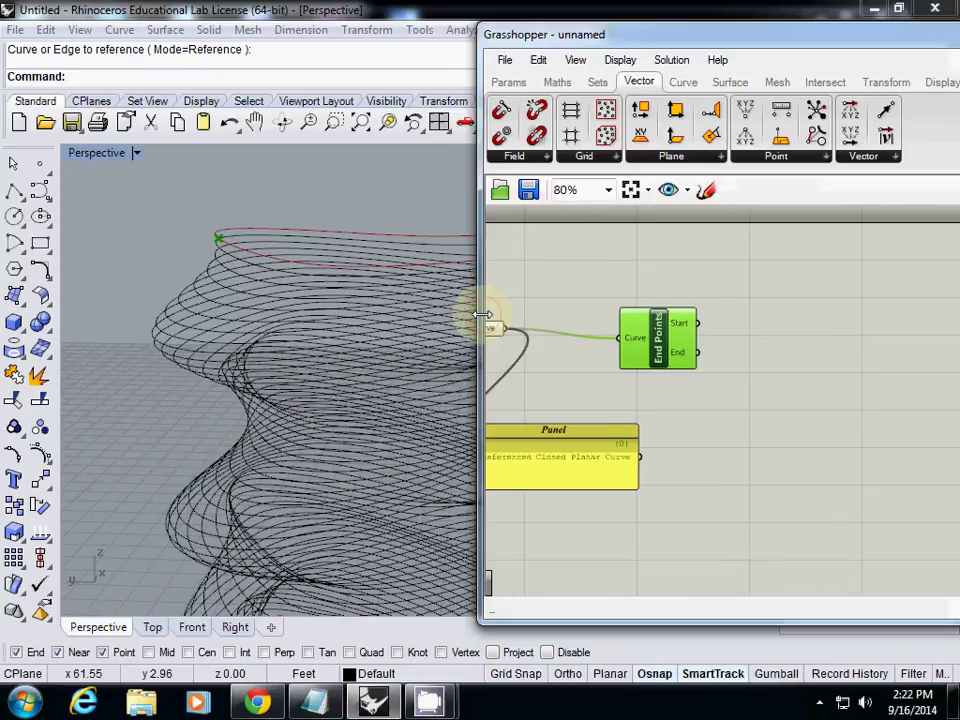
{"action": "left_click_drag", "start_coordinate": [482, 315], "coordinate": [327, 315]}
{"action": "mouse_move", "coordinate": [512, 350]}
{"action": "left_mouse_down"}
{"action": "mouse_move", "coordinate": [577, 337]}
{"action": "mouse_move", "coordinate": [522, 355]}
{"action": "left_mouse_up"}
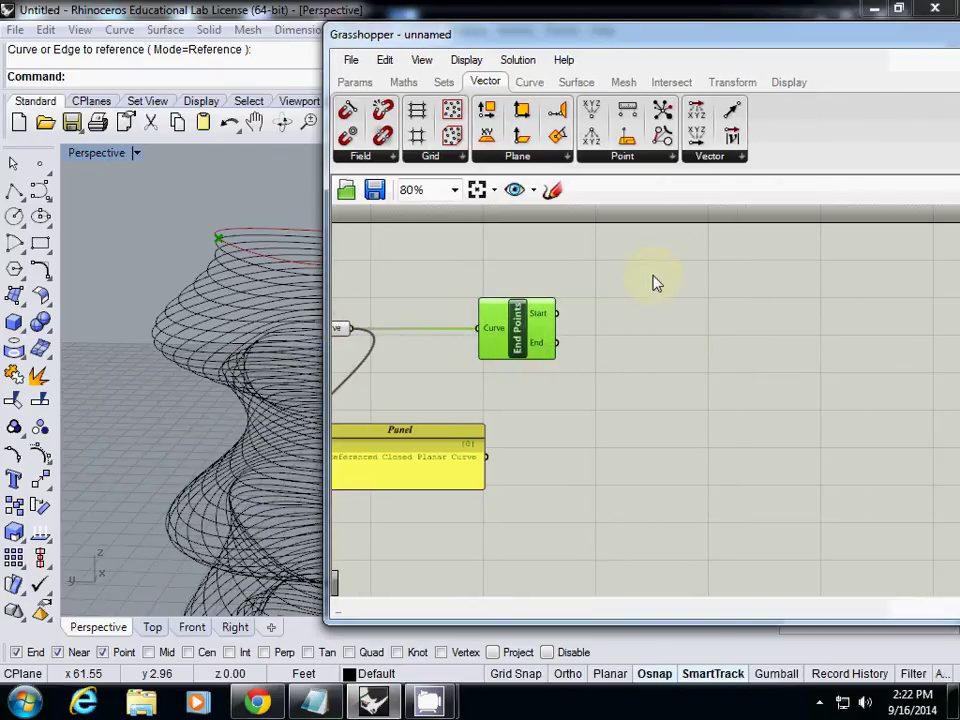
Add a Panel on End Points' Start output showing {4.176735, 6.434236, 12.875}.
{"action": "double_click", "coordinate": [621, 416]}
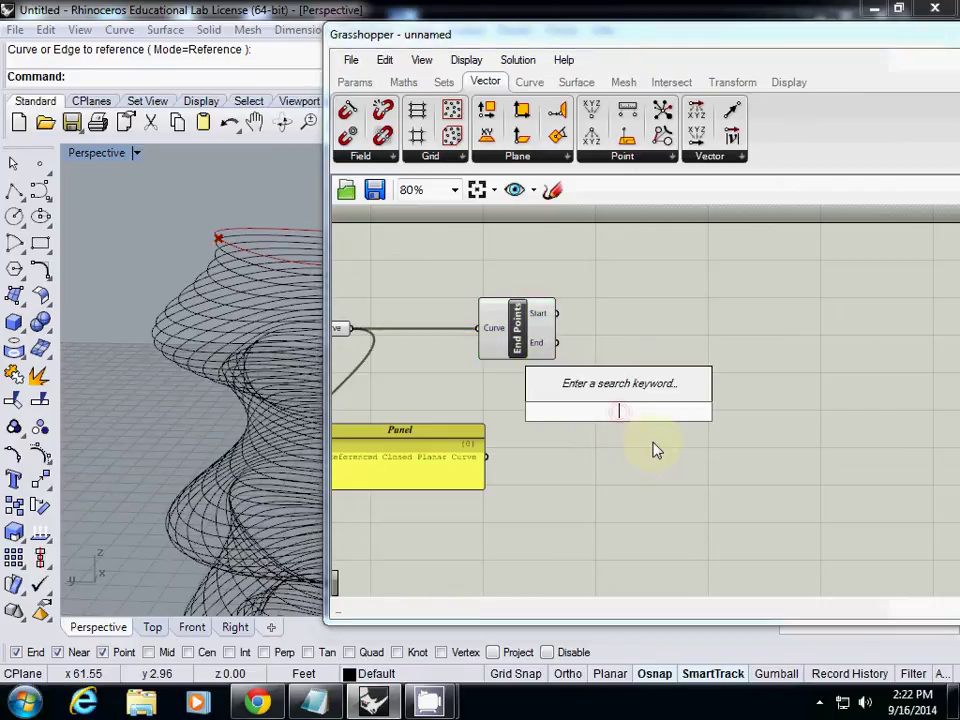
{"action": "key", "text": "Escape"}
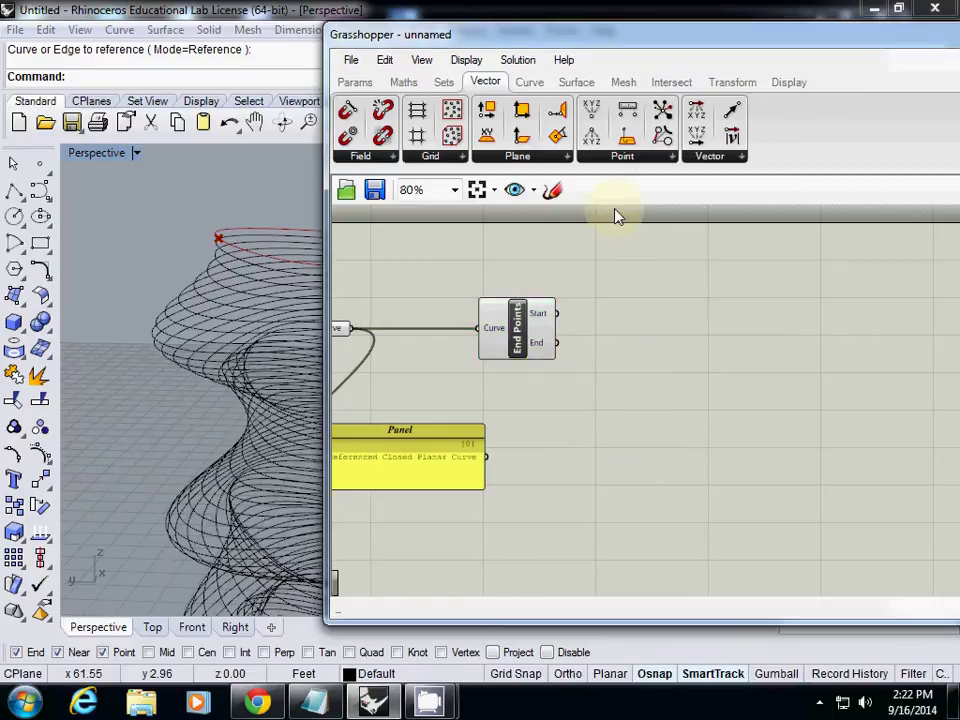
{"action": "left_click", "coordinate": [354, 82]}
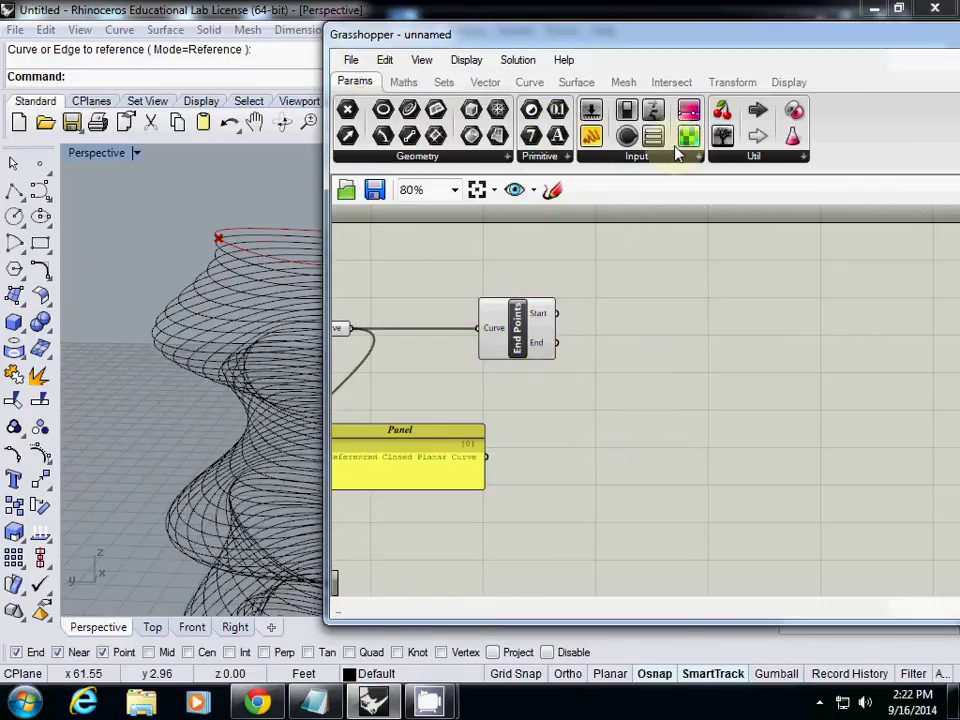
{"action": "left_click_drag", "start_coordinate": [593, 425], "coordinate": [592, 420]}
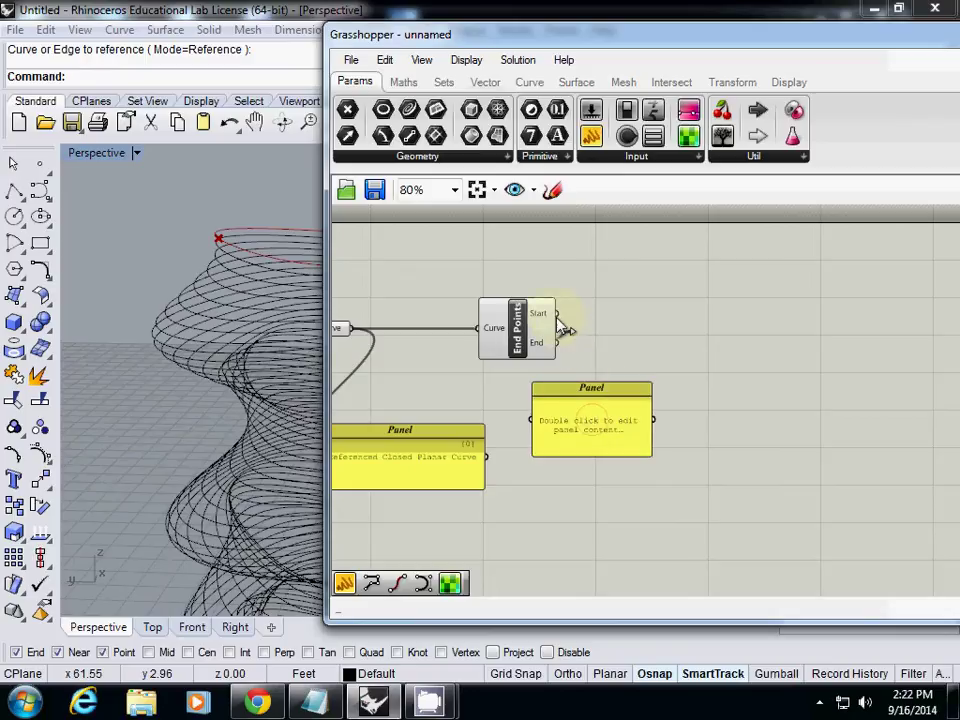
{"action": "left_click_drag", "start_coordinate": [556, 313], "coordinate": [537, 436]}
Arrange both Panels beneath the components and narrow them so their text wraps.
{"action": "right_click_drag", "start_coordinate": [510, 432], "coordinate": [631, 420]}
{"action": "left_click_drag", "start_coordinate": [546, 424], "coordinate": [535, 362]}
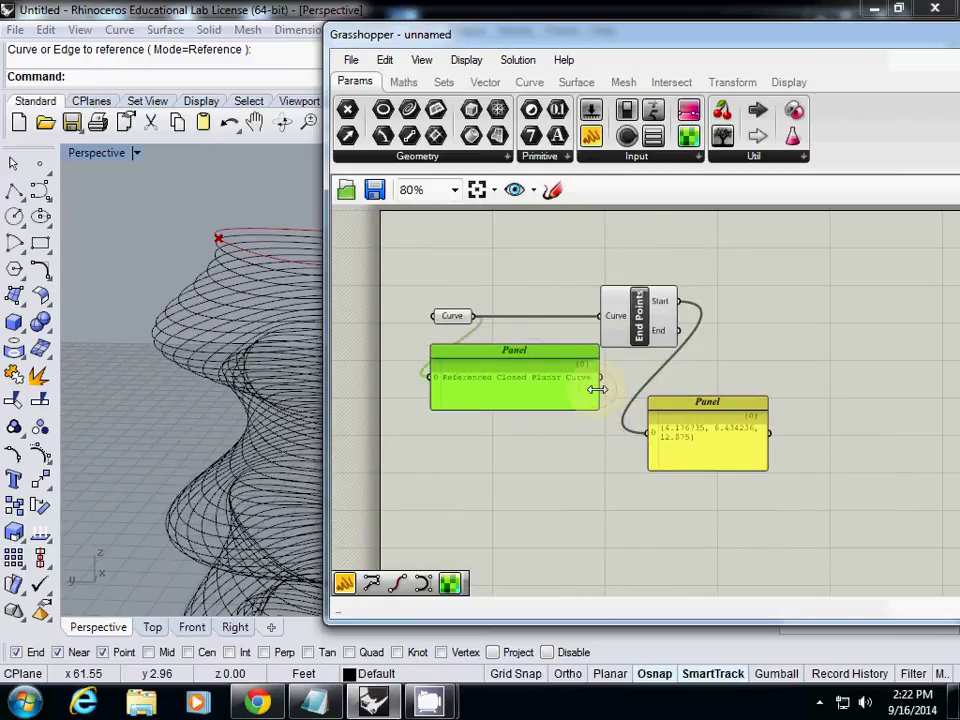
{"action": "left_click_drag", "start_coordinate": [596, 388], "coordinate": [518, 388]}
{"action": "left_click_drag", "start_coordinate": [686, 432], "coordinate": [647, 386]}
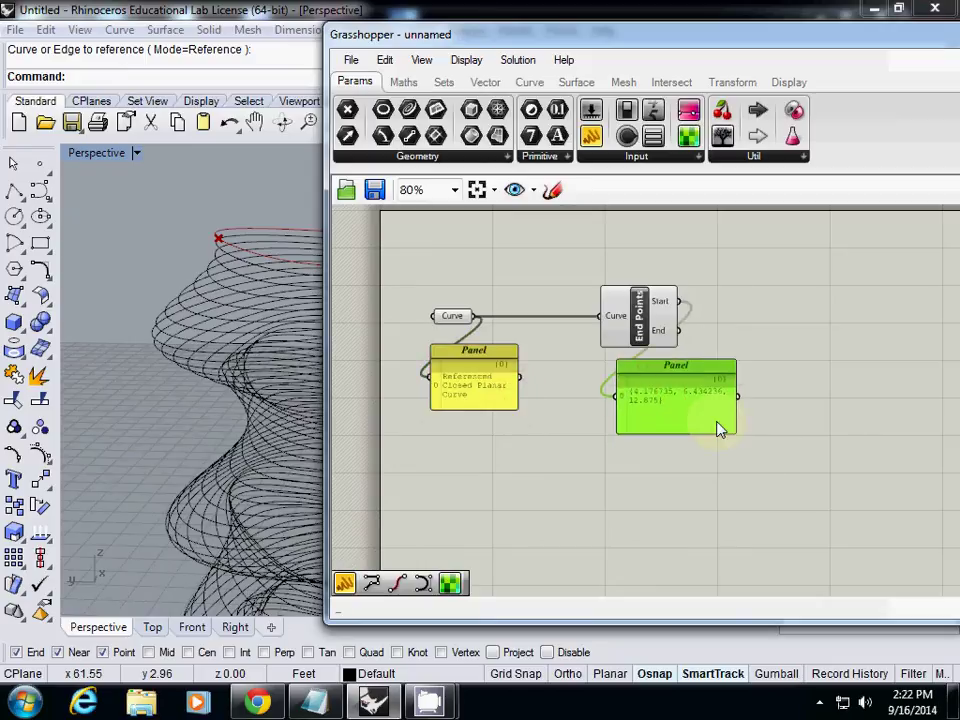
{"action": "scroll", "coordinate": [649, 407], "scroll_direction": "up", "scroll_amount": 2}
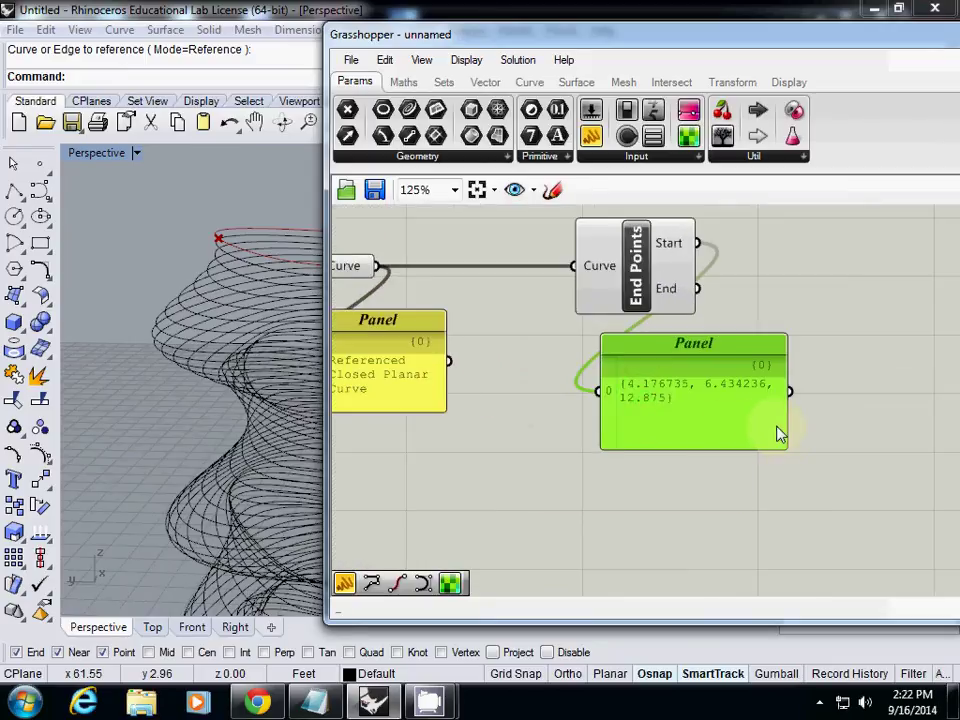
{"action": "left_click_drag", "start_coordinate": [787, 441], "coordinate": [724, 441]}
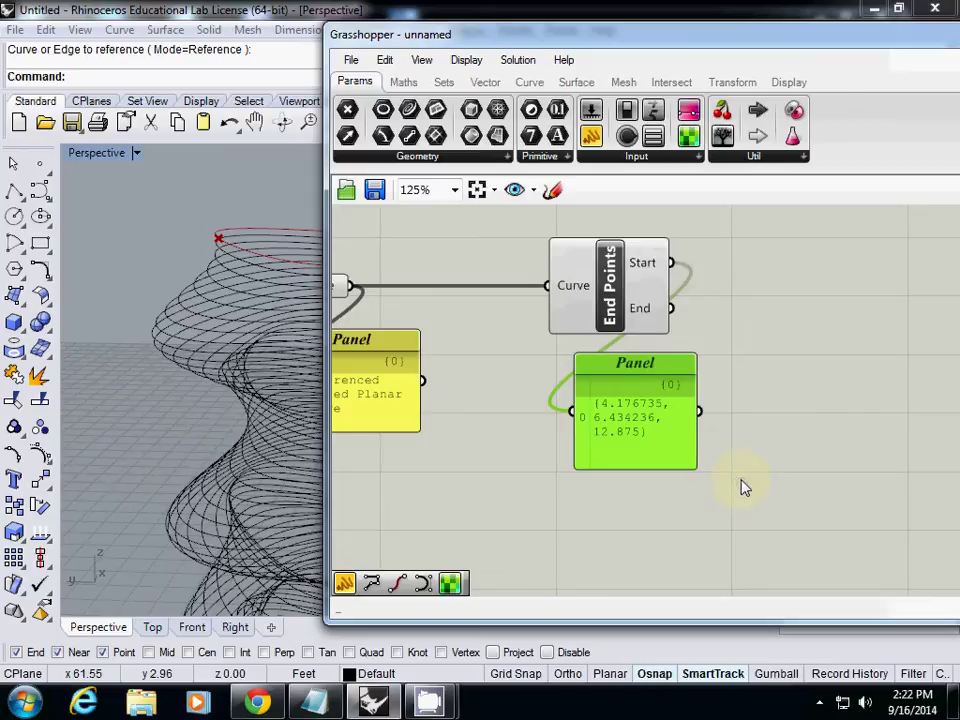
{"action": "scroll", "coordinate": [746, 480], "scroll_direction": "down", "scroll_amount": 1}
{"action": "right_click_drag", "start_coordinate": [748, 459], "coordinate": [695, 467]}
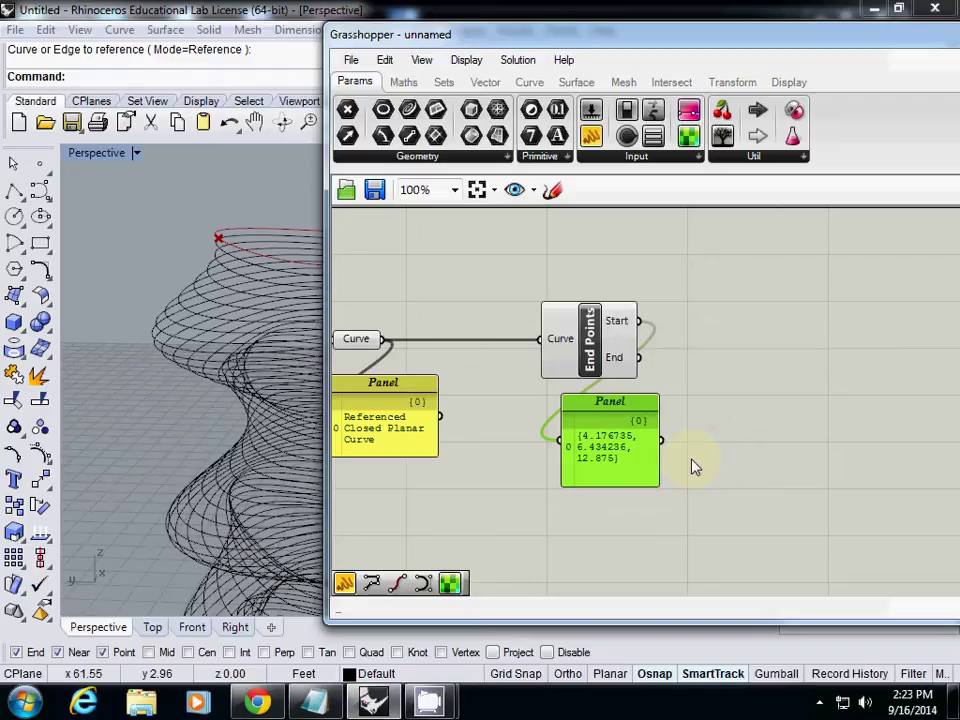
Drag Deconstruct Vector from the Vector tab and wire End Points' Start into its Vector input.
{"action": "left_click", "coordinate": [485, 82]}
{"action": "left_click", "coordinate": [741, 156]}
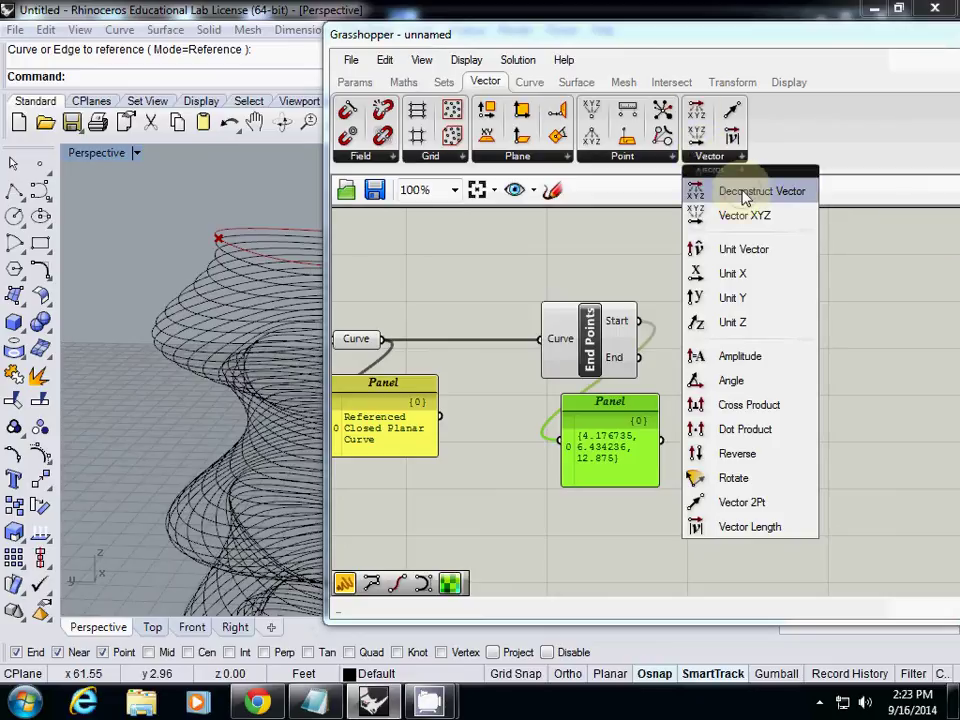
{"action": "left_click_drag", "start_coordinate": [740, 193], "coordinate": [766, 338]}
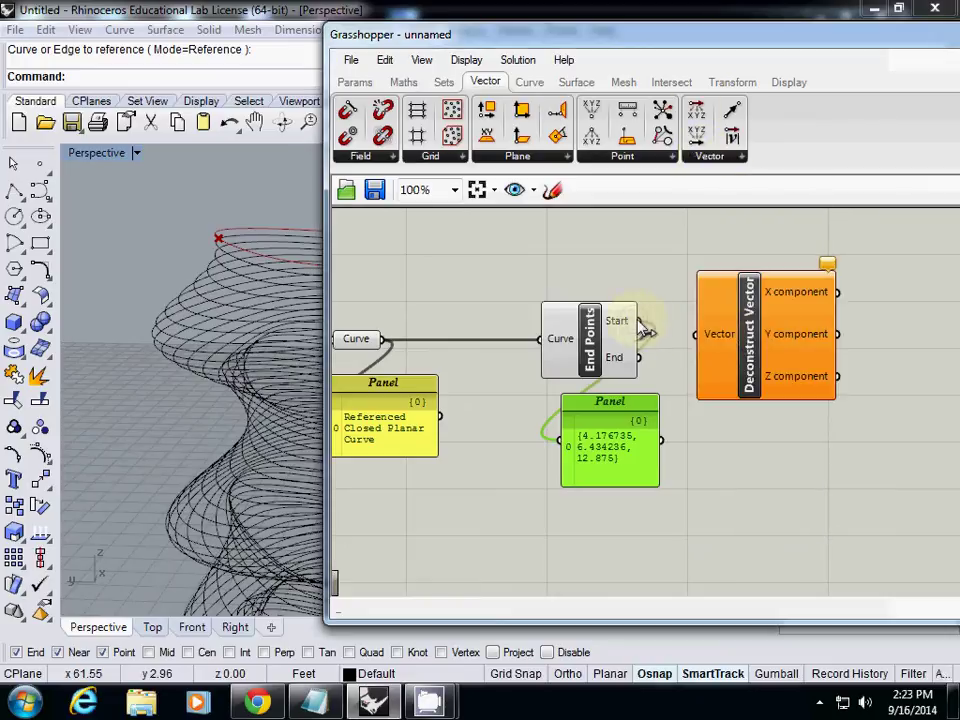
{"action": "left_click_drag", "start_coordinate": [641, 322], "coordinate": [697, 336]}
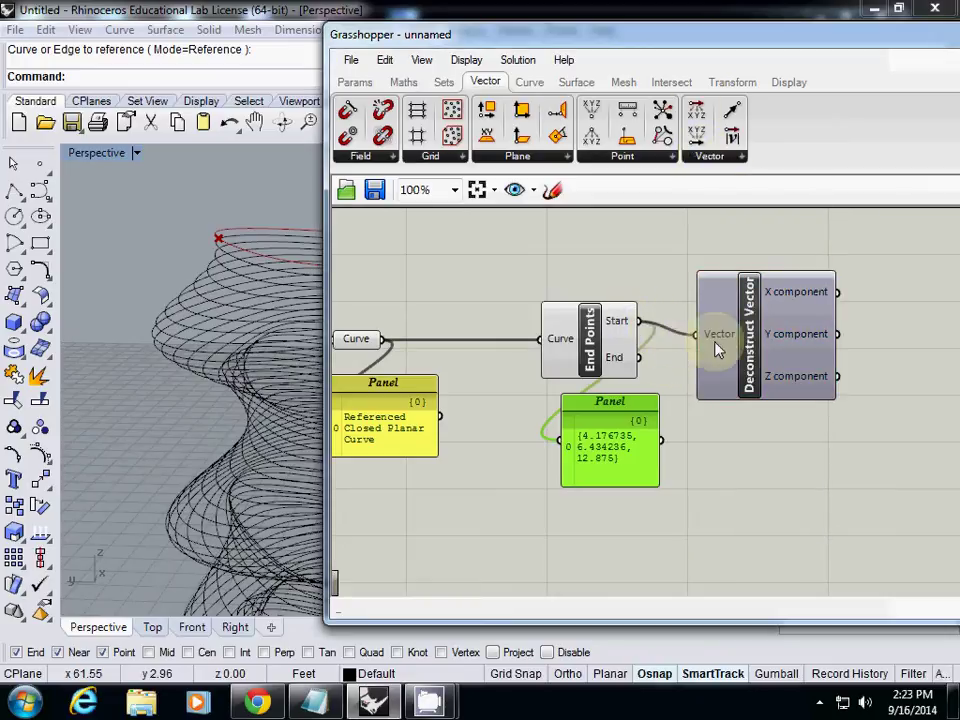
{"action": "right_click_drag", "start_coordinate": [784, 456], "coordinate": [606, 446]}
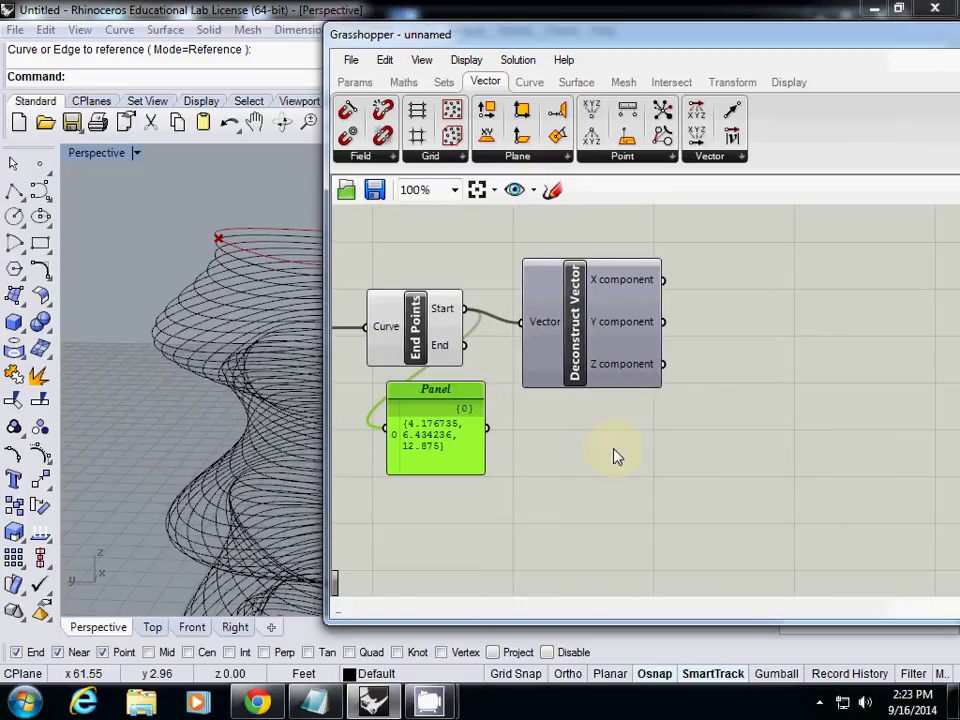
Add a Panel on Deconstruct Vector's Z output showing 12.875, narrowed and positioned.
{"action": "double_click", "coordinate": [613, 448]}
{"action": "type", "text": "panel"}
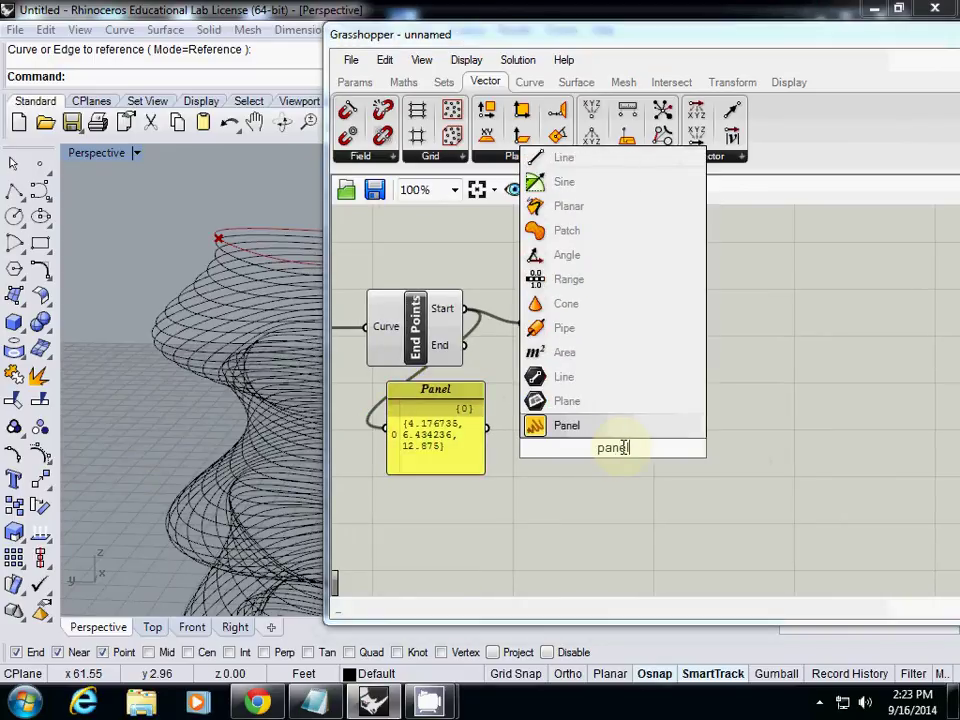
{"action": "key", "text": "Return"}
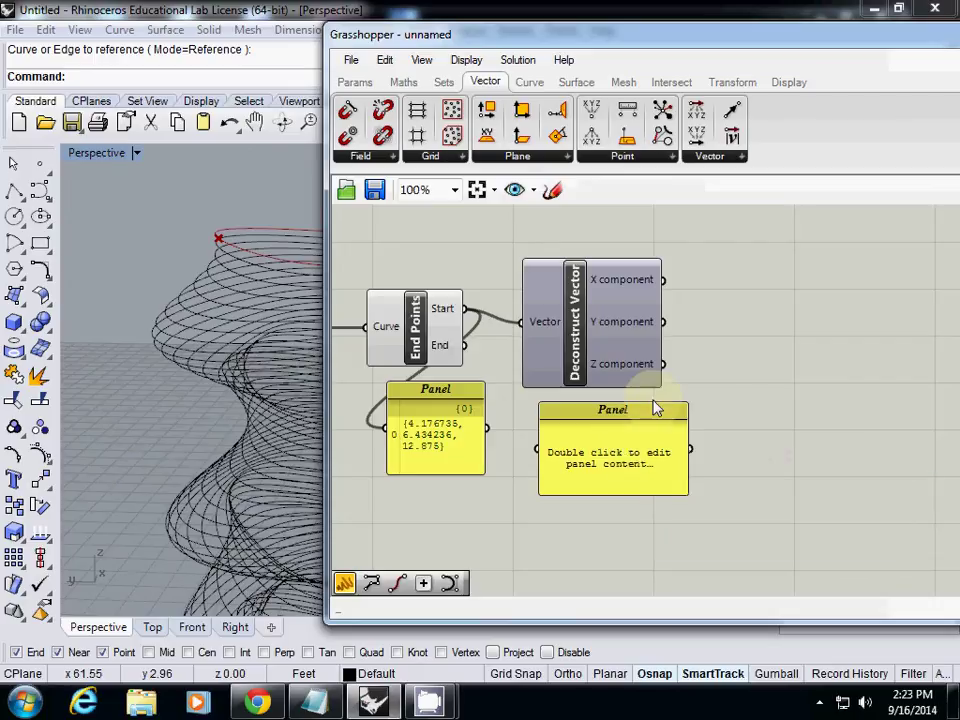
{"action": "left_click_drag", "start_coordinate": [664, 364], "coordinate": [543, 432]}
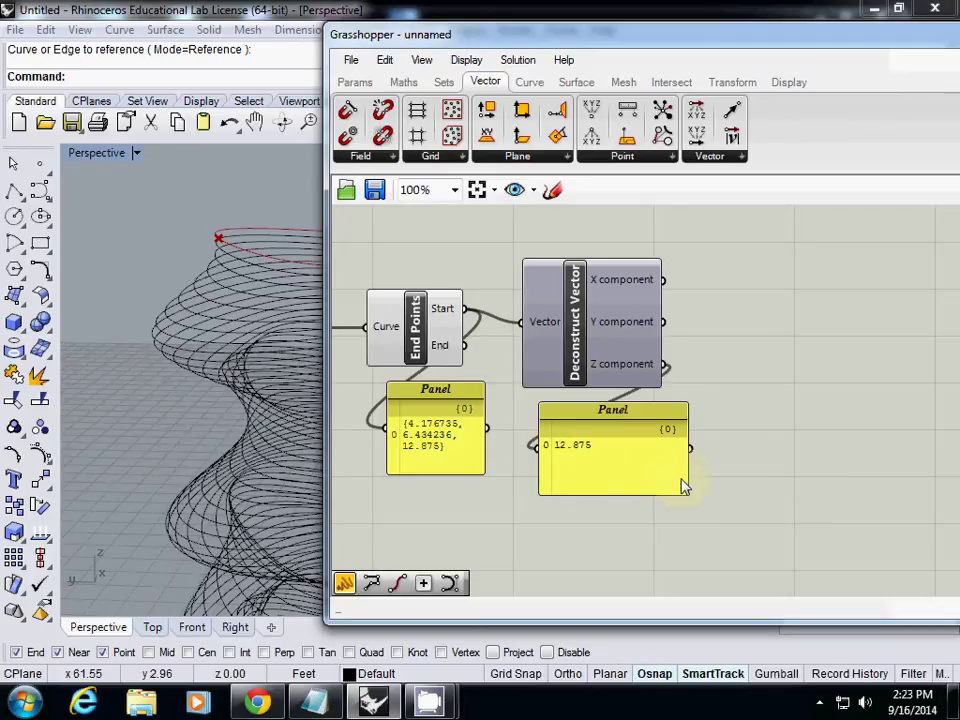
{"action": "left_click_drag", "start_coordinate": [690, 471], "coordinate": [630, 470]}
{"action": "left_click_drag", "start_coordinate": [587, 423], "coordinate": [598, 419]}
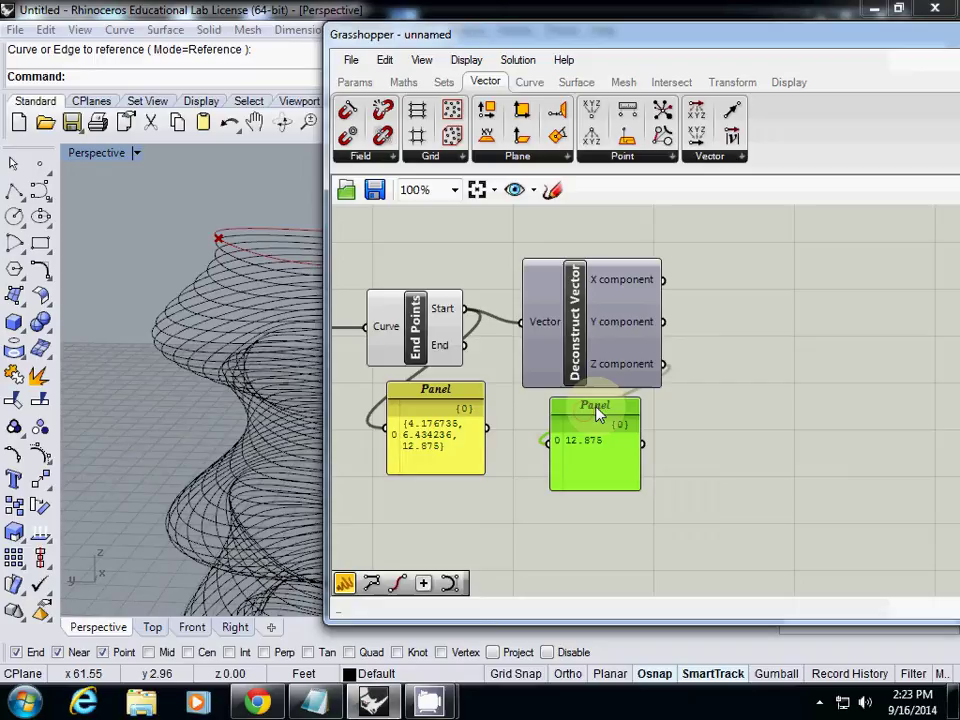
{"action": "right_click_drag", "start_coordinate": [690, 413], "coordinate": [603, 433]}
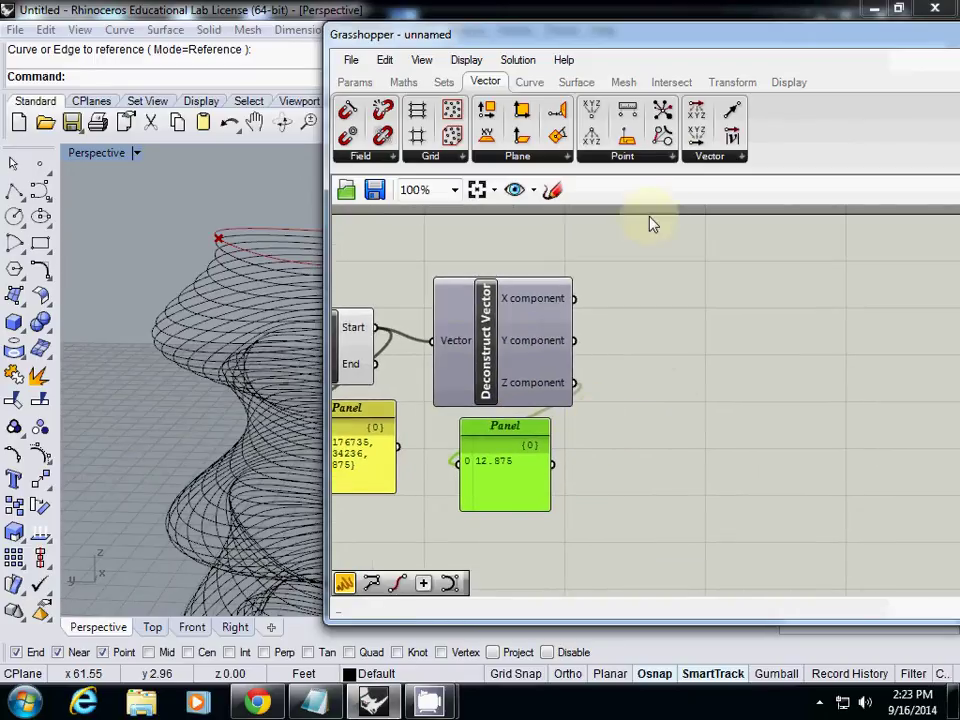
Place a Vector XYZ component and wire Deconstruct Vector's X and Y outputs into it.
{"action": "left_click_drag", "start_coordinate": [740, 330], "coordinate": [752, 345]}
{"action": "left_click", "coordinate": [760, 345]}
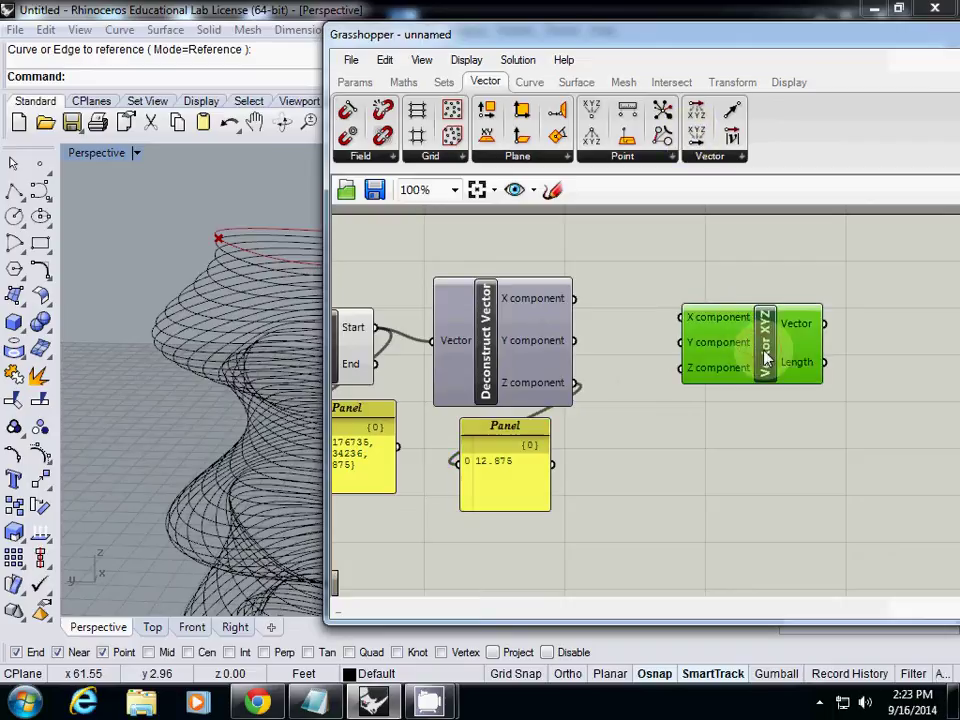
{"action": "key", "text": "Delete"}
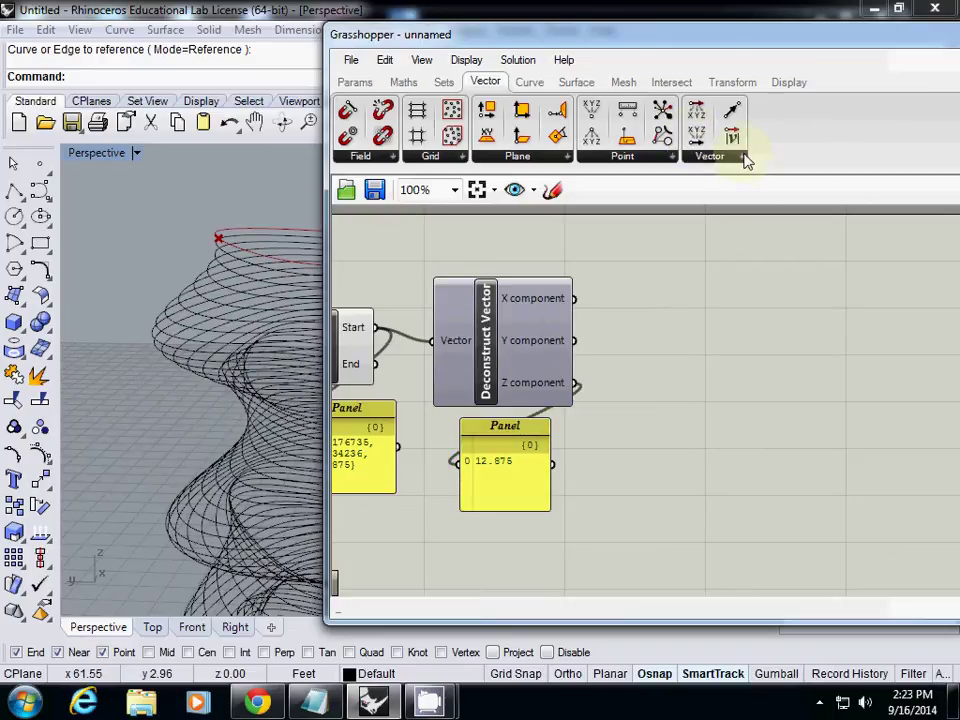
{"action": "left_click", "coordinate": [744, 157]}
{"action": "left_click_drag", "start_coordinate": [741, 218], "coordinate": [748, 345]}
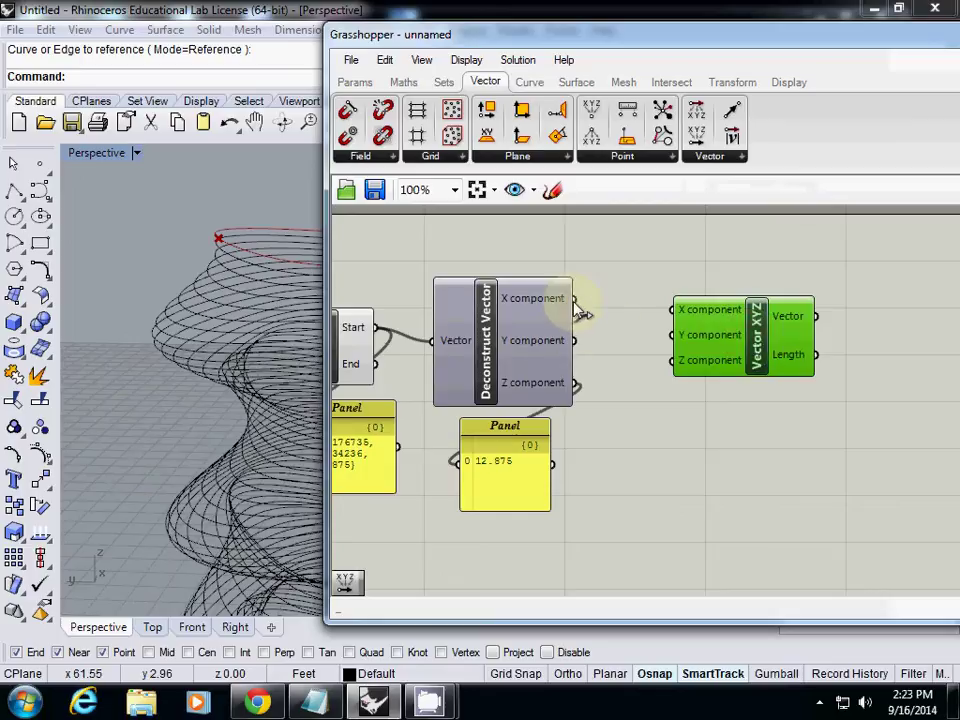
{"action": "left_click_drag", "start_coordinate": [574, 298], "coordinate": [655, 326]}
{"action": "left_click_drag", "start_coordinate": [574, 340], "coordinate": [672, 335]}
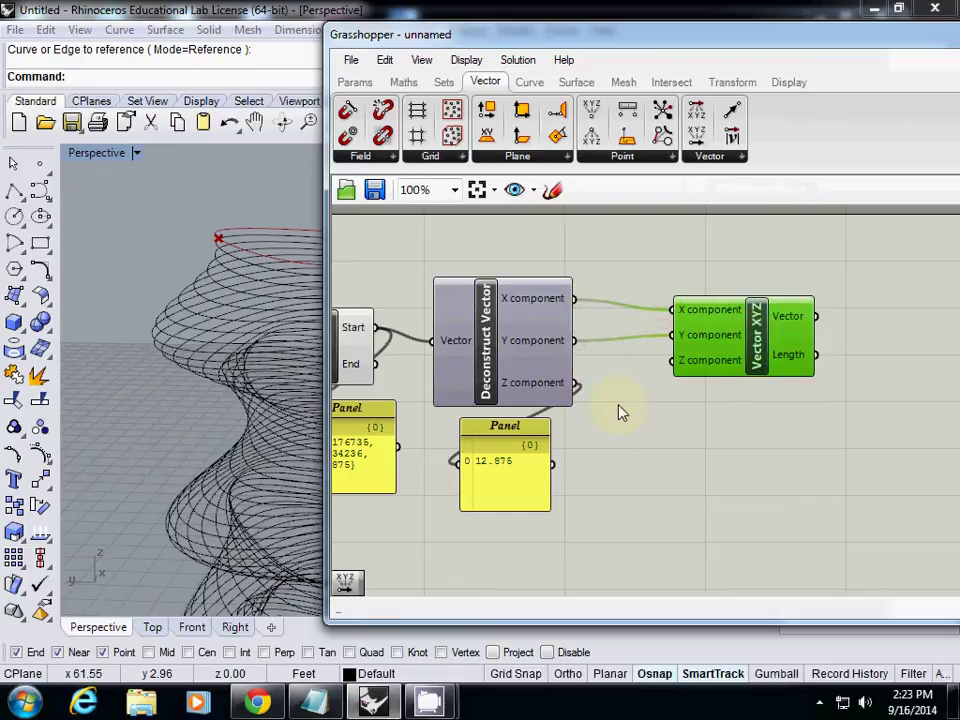
{"action": "left_click_drag", "start_coordinate": [752, 350], "coordinate": [820, 350]}
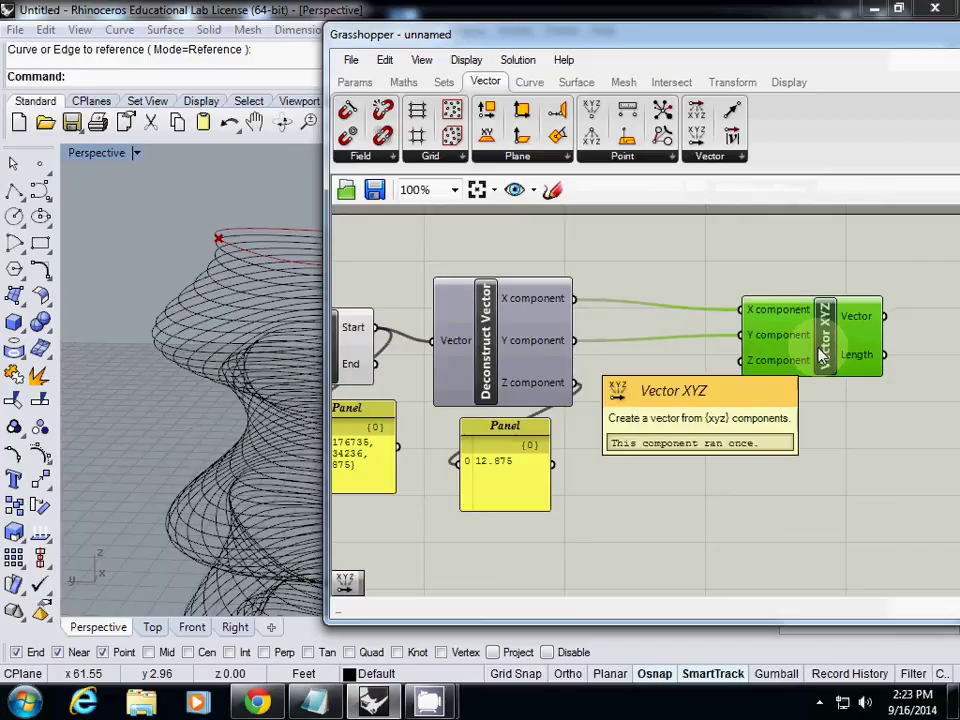
Box-select and delete Vector XYZ, then restore it with Ctrl+Z.
{"action": "left_click", "coordinate": [738, 380]}
{"action": "left_click_drag", "start_coordinate": [703, 268], "coordinate": [905, 402]}
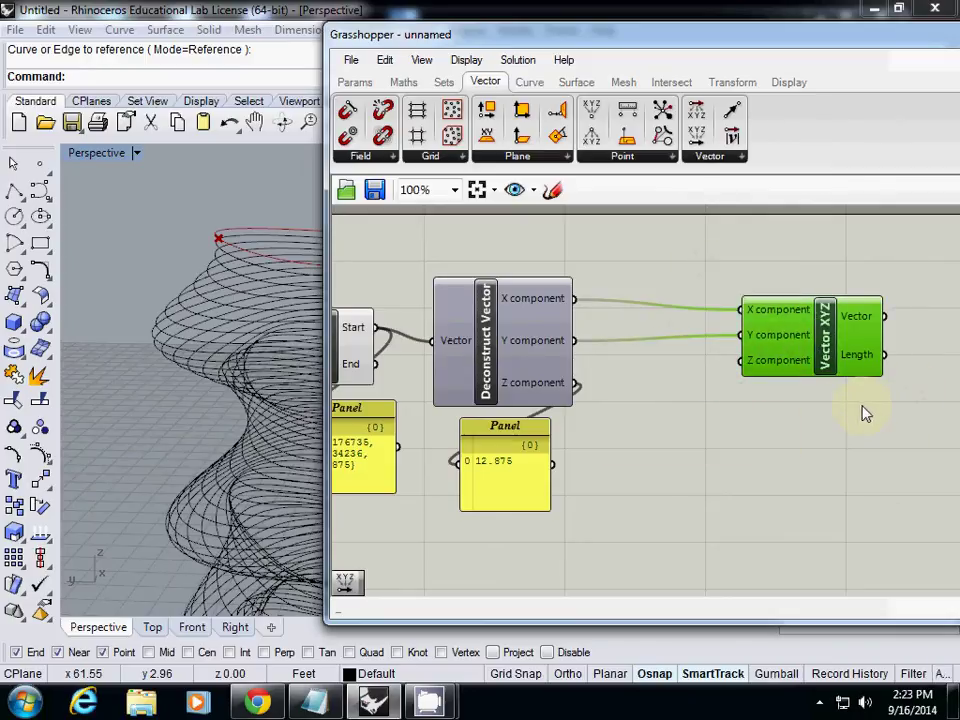
{"action": "key", "text": "Delete"}
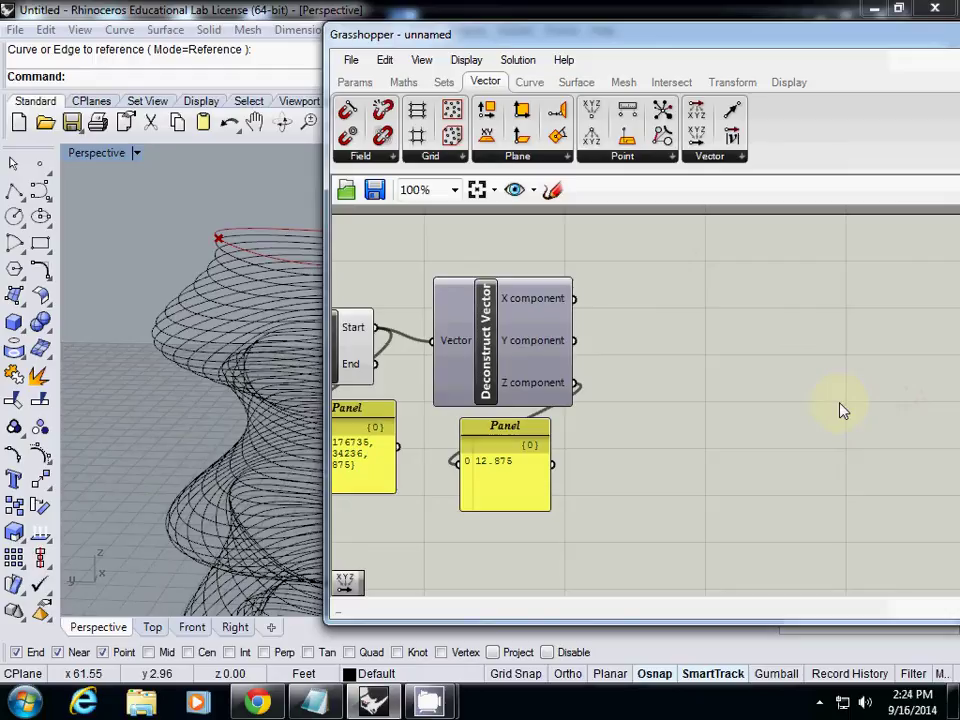
{"action": "key", "text": "ctrl+z"}
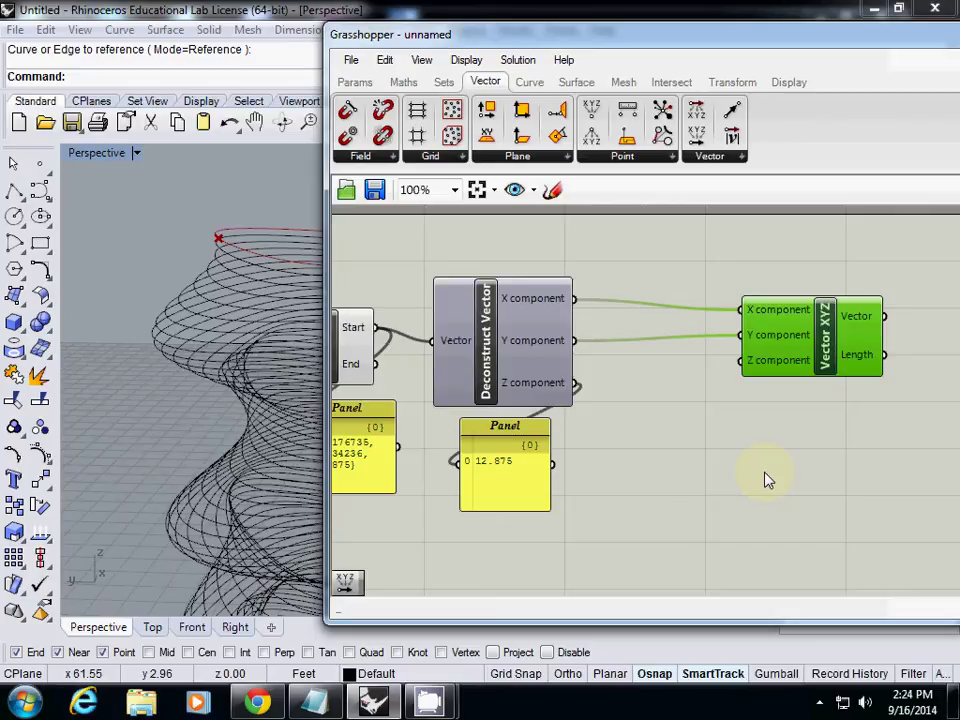
Add a Multiplication component and feed Deconstruct Vector's Z into its A input.
{"action": "double_click", "coordinate": [686, 482]}
{"action": "type", "text": "multi"}
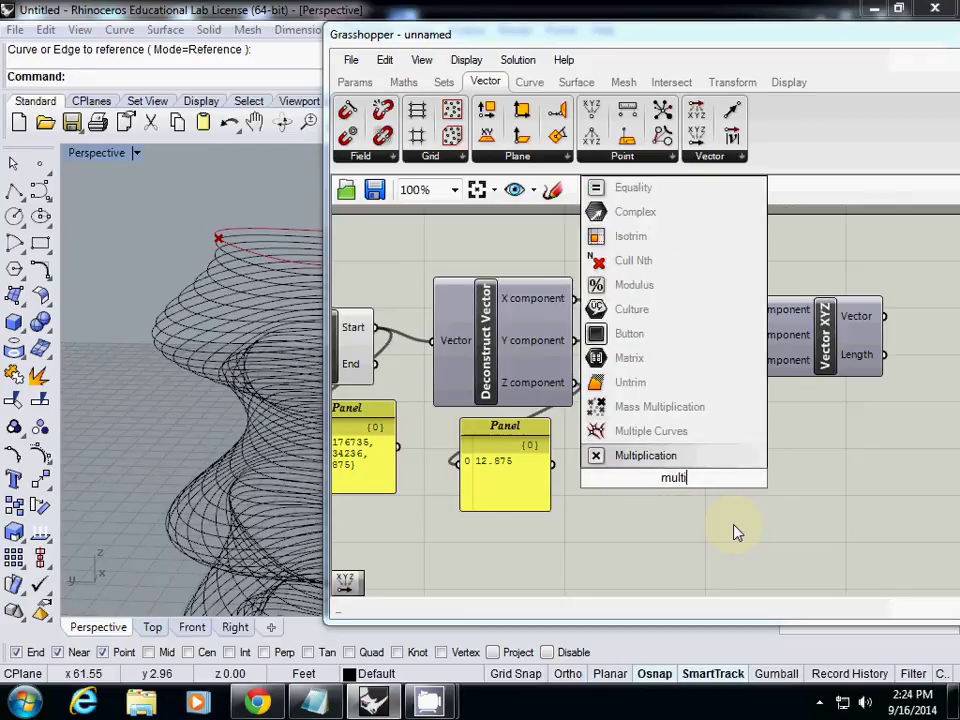
{"action": "key", "text": "Return"}
{"action": "left_click_drag", "start_coordinate": [668, 480], "coordinate": [721, 472]}
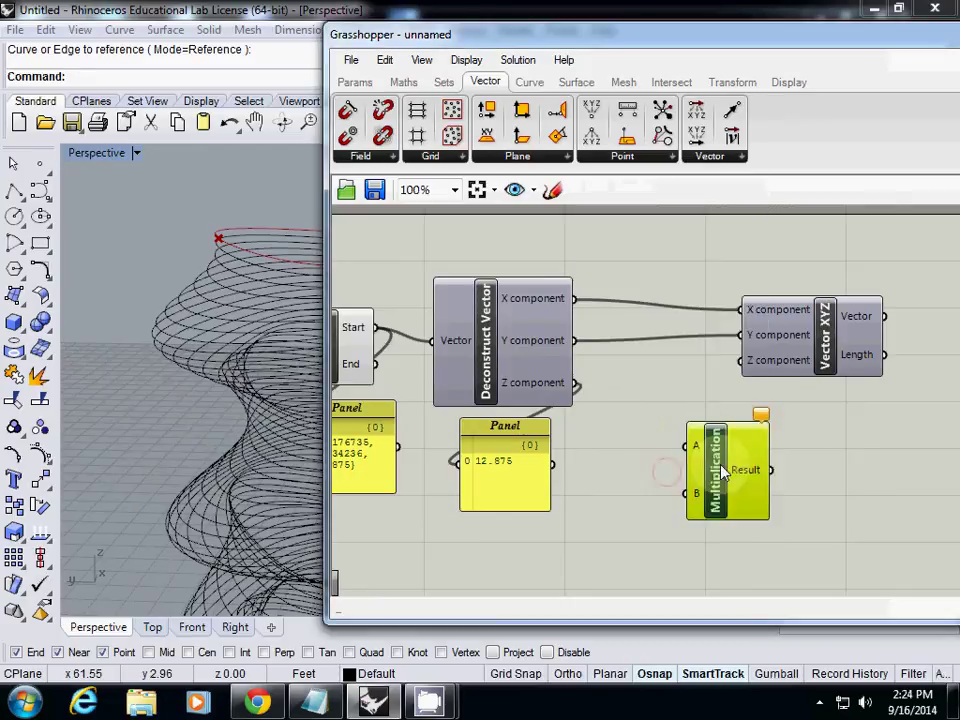
{"action": "left_click_drag", "start_coordinate": [575, 383], "coordinate": [690, 446]}
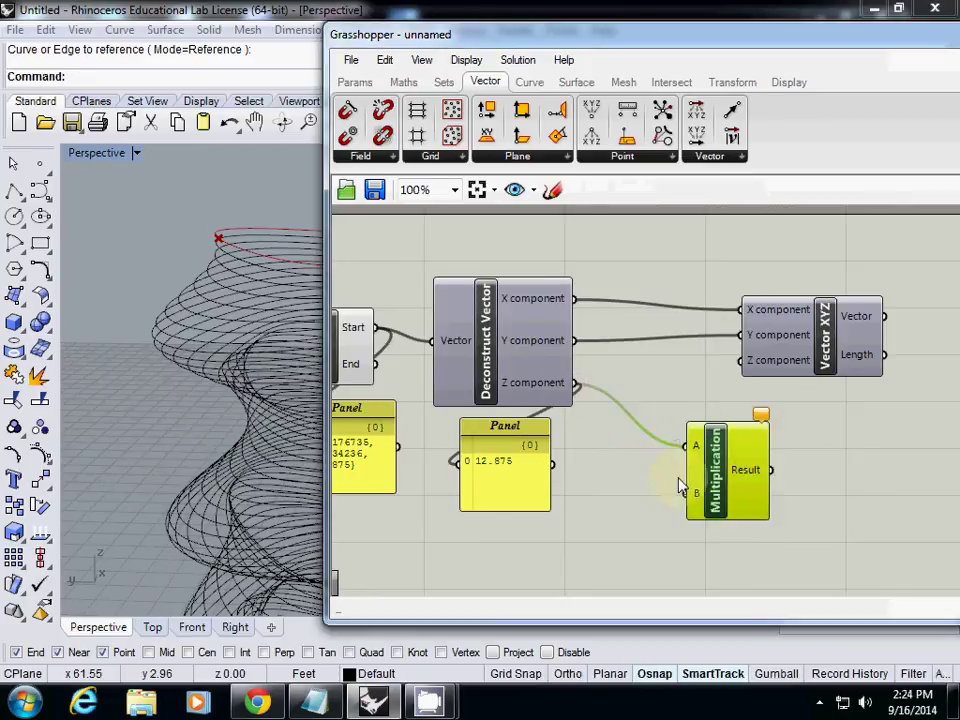
Try a '-1' canvas search, then undo the component it placed.
{"action": "double_click", "coordinate": [613, 528]}
{"action": "type", "text": "-1"}
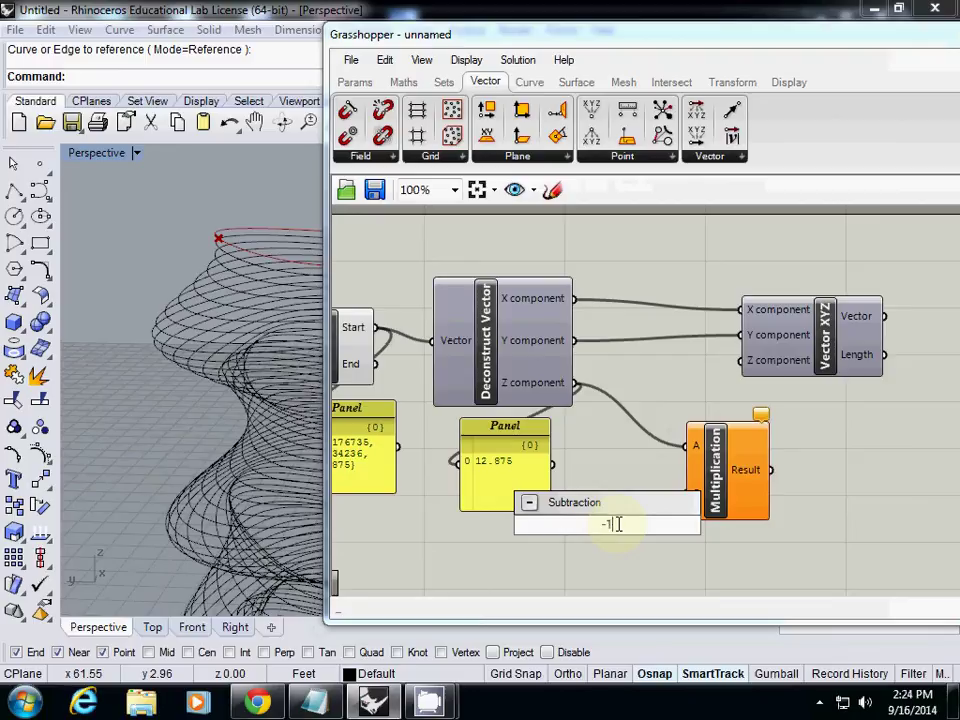
{"action": "key", "text": "Return"}
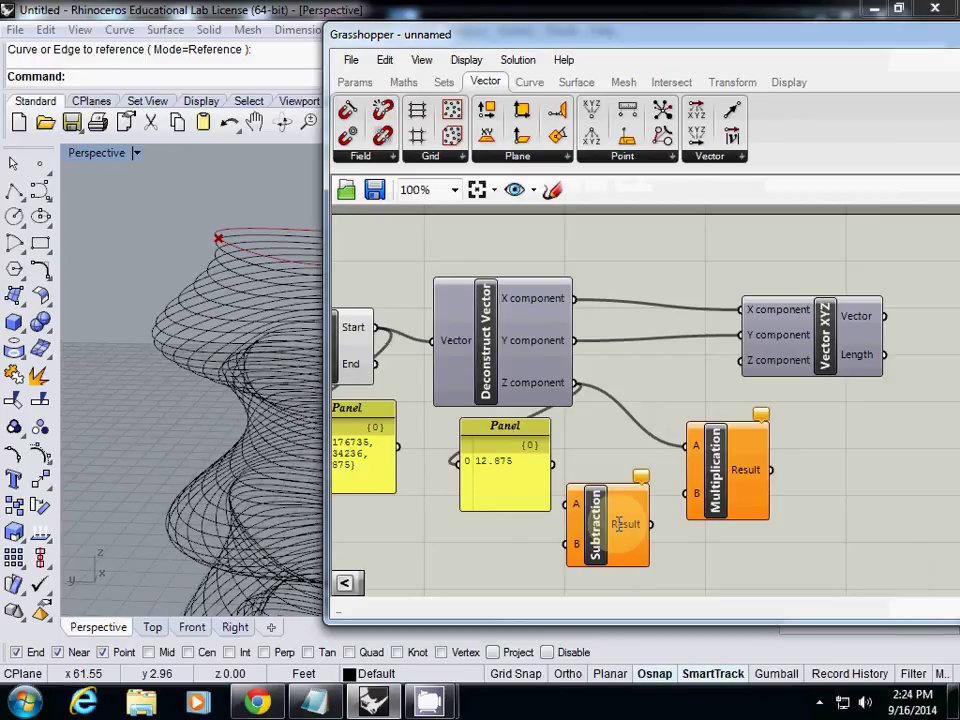
{"action": "key", "text": "ctrl+z"}
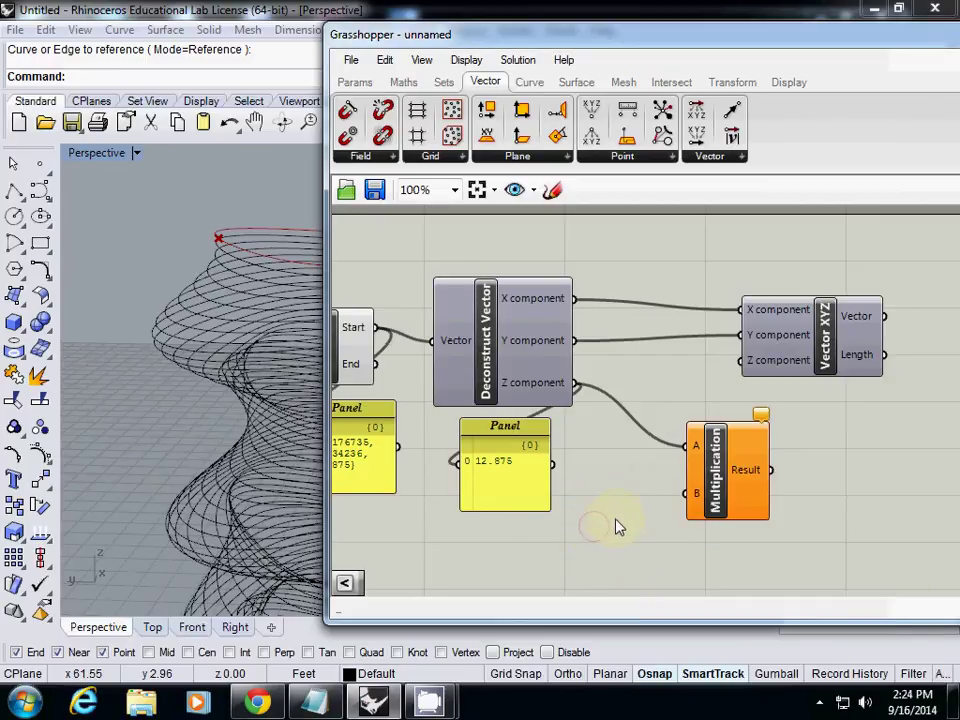
{"action": "right_click", "coordinate": [605, 528]}
{"action": "left_click", "coordinate": [611, 536]}
Add an Integer parameter and set its value to -1.
{"action": "double_click", "coordinate": [613, 532]}
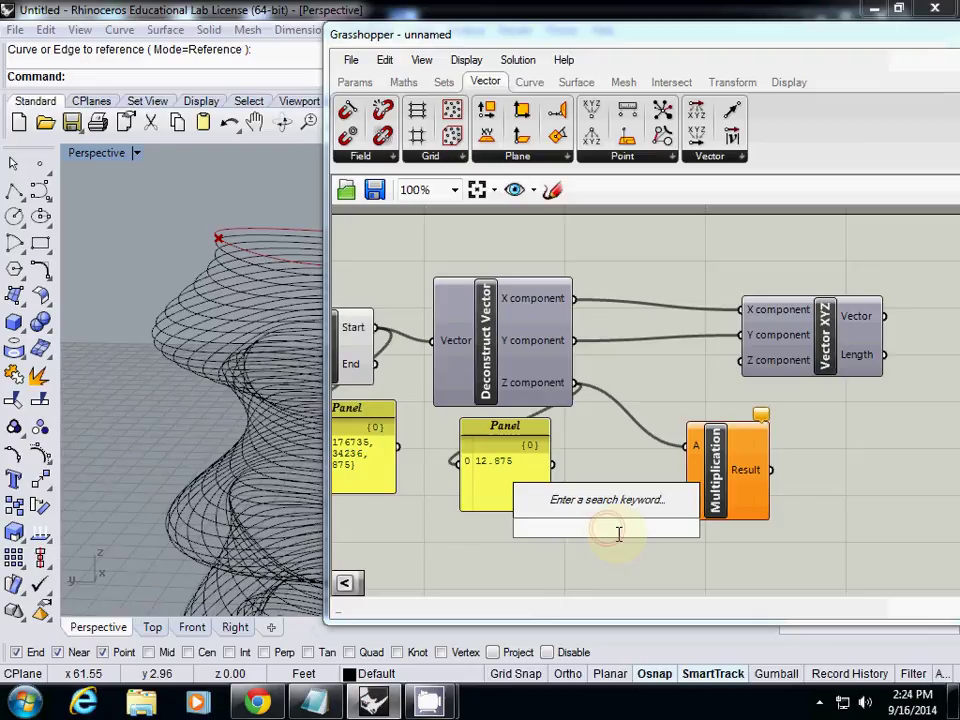
{"action": "type", "text": "interger"}
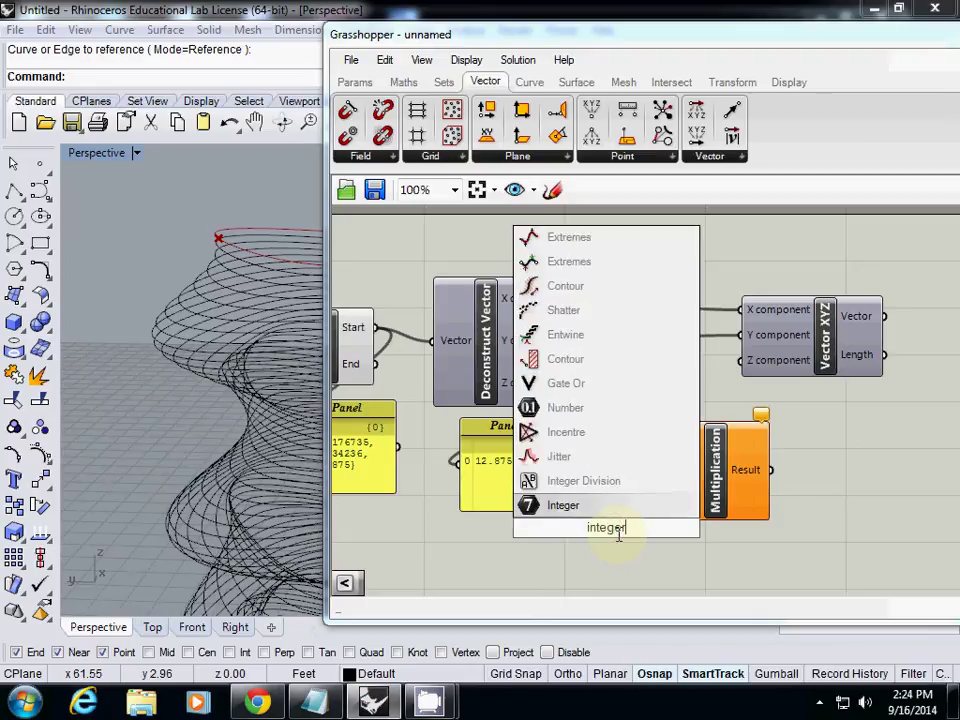
{"action": "key", "text": "Return"}
{"action": "right_click", "coordinate": [608, 528]}
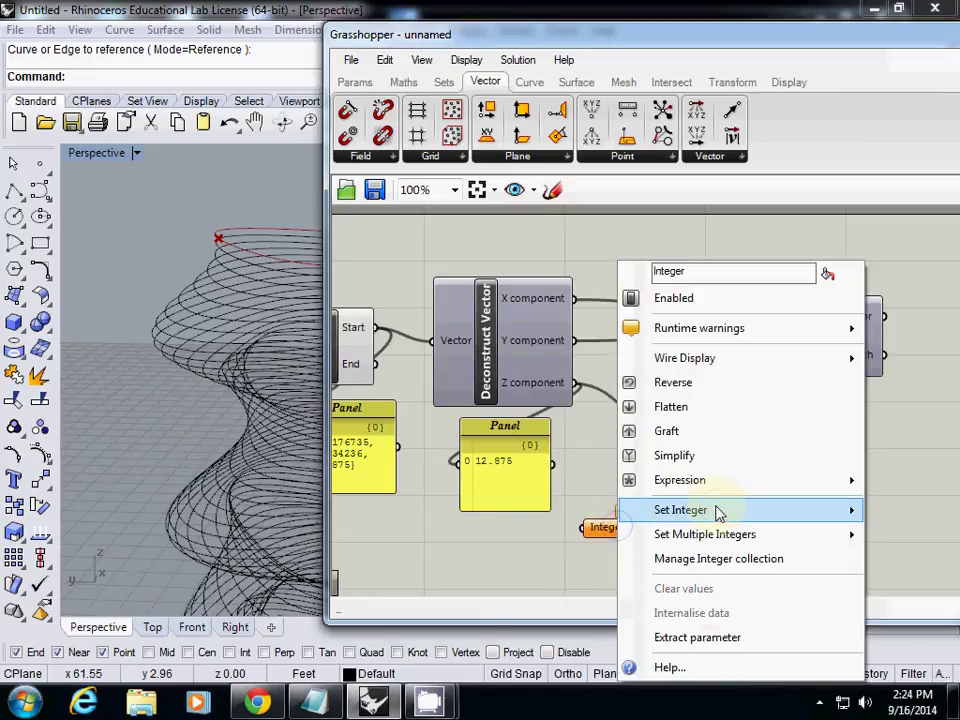
{"action": "mouse_move", "coordinate": [718, 512]}
{"action": "type", "text": "-"}
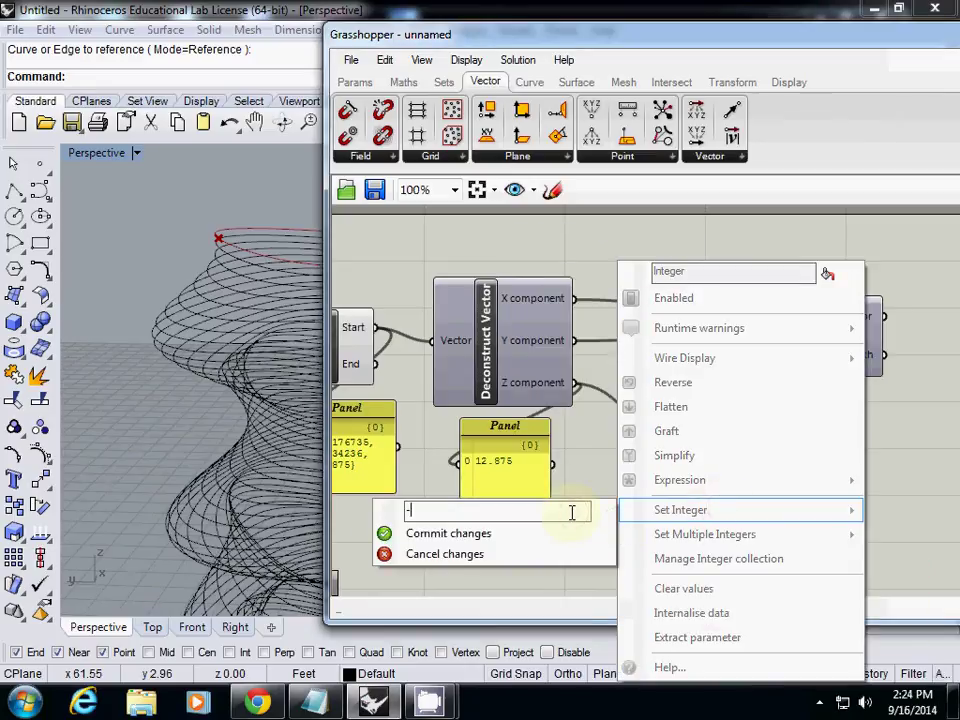
{"action": "type", "text": "1"}
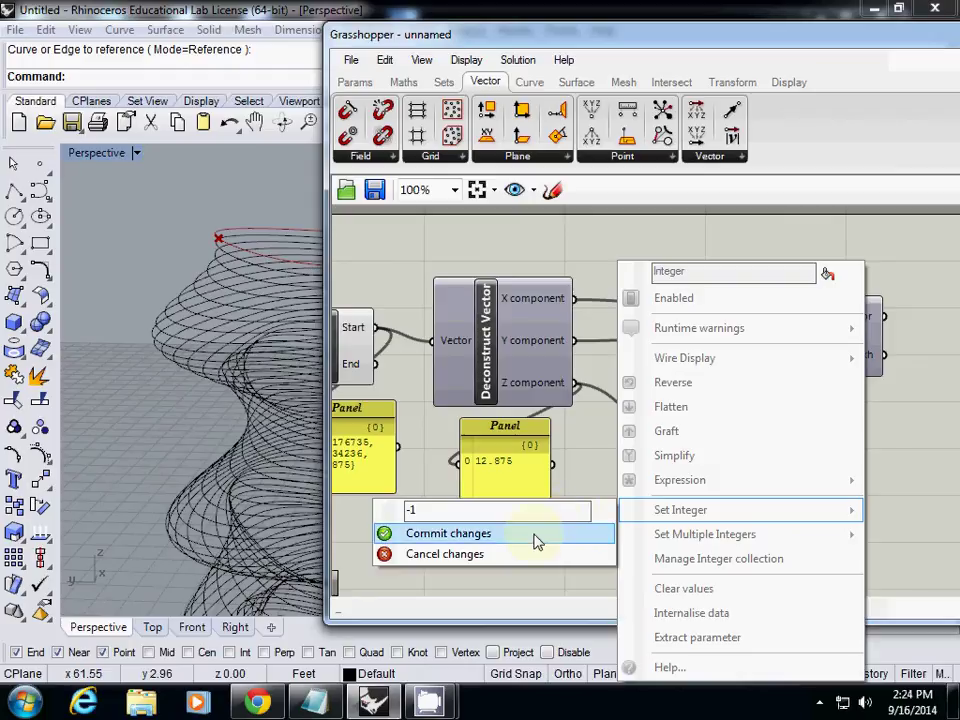
{"action": "left_click", "coordinate": [537, 534]}
Rename the integer 'Integer: -1' and wire it into Multiplication's B input.
{"action": "right_click", "coordinate": [601, 528]}
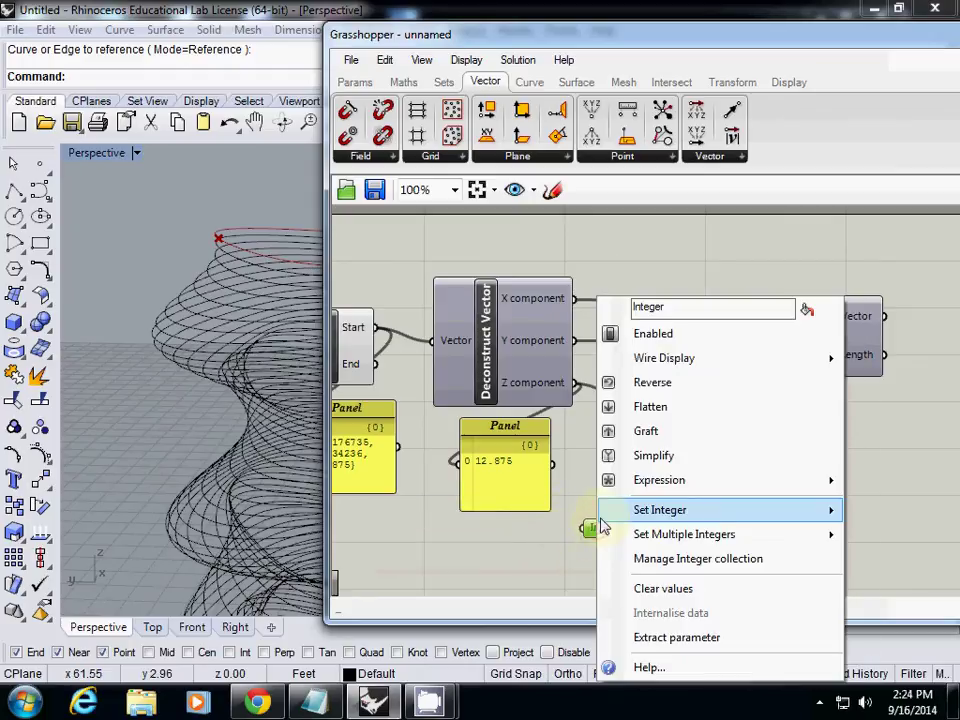
{"action": "left_click", "coordinate": [689, 308]}
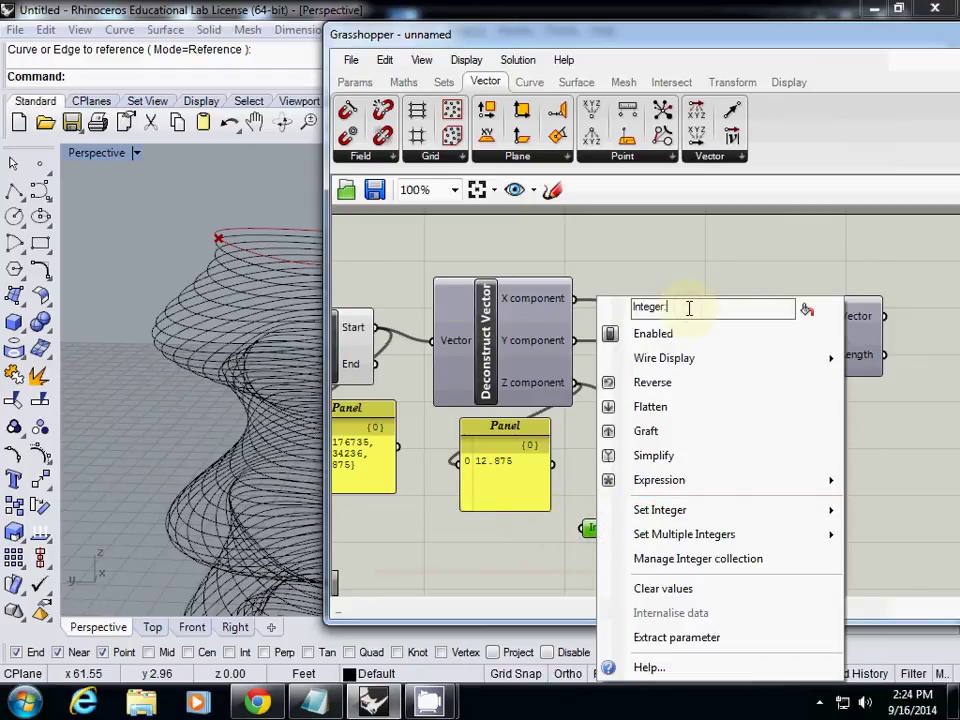
{"action": "type", "text": ": -1"}
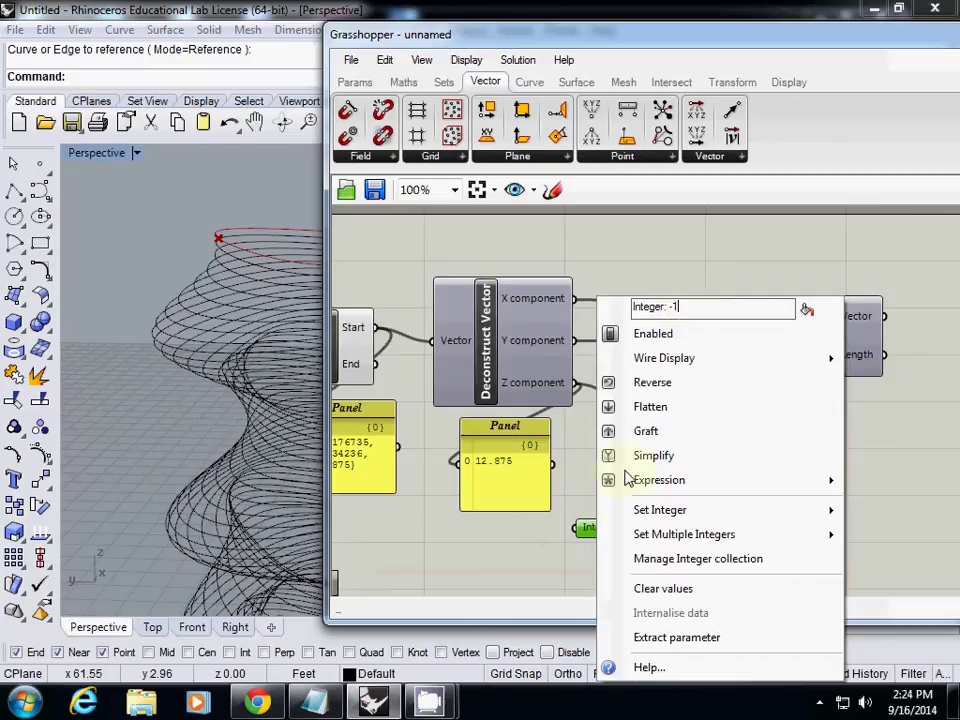
{"action": "key", "text": "Return"}
{"action": "left_click_drag", "start_coordinate": [640, 528], "coordinate": [690, 493]}
{"action": "mouse_move", "coordinate": [697, 540]}
{"action": "right_mouse_down"}
{"action": "mouse_move", "coordinate": [575, 522]}
{"action": "mouse_move", "coordinate": [707, 540]}
{"action": "right_mouse_up"}
Show Multiplication's Result, -12.875, in a narrow Panel and wire it into Vector XYZ's Z input.
{"action": "double_click", "coordinate": [673, 547]}
{"action": "type", "text": "panel"}
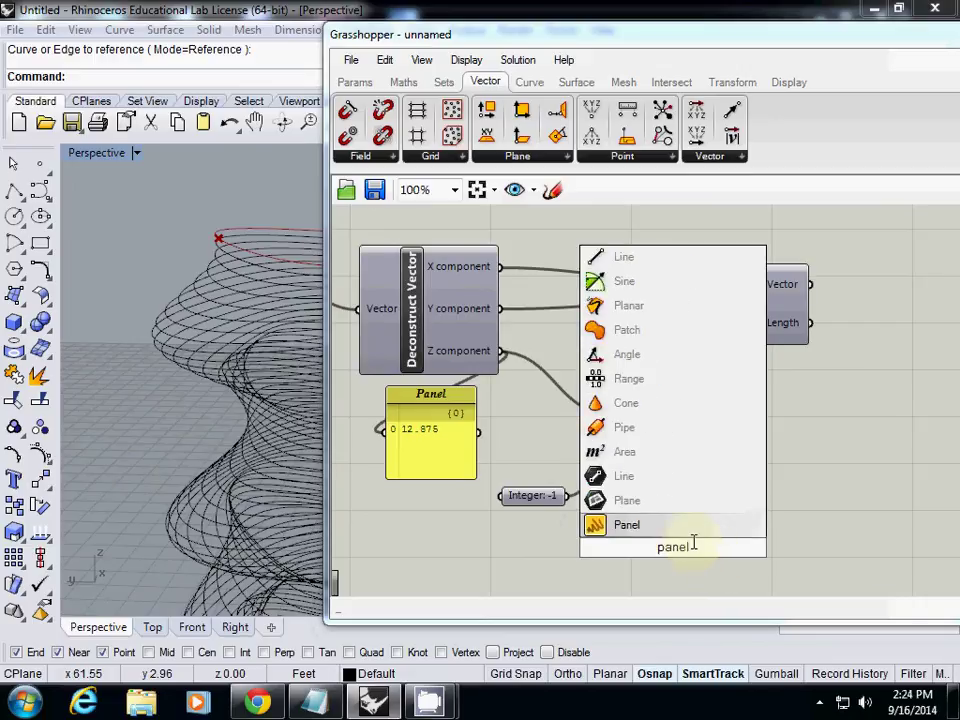
{"action": "key", "text": "Return"}
{"action": "left_click_drag", "start_coordinate": [697, 440], "coordinate": [600, 548]}
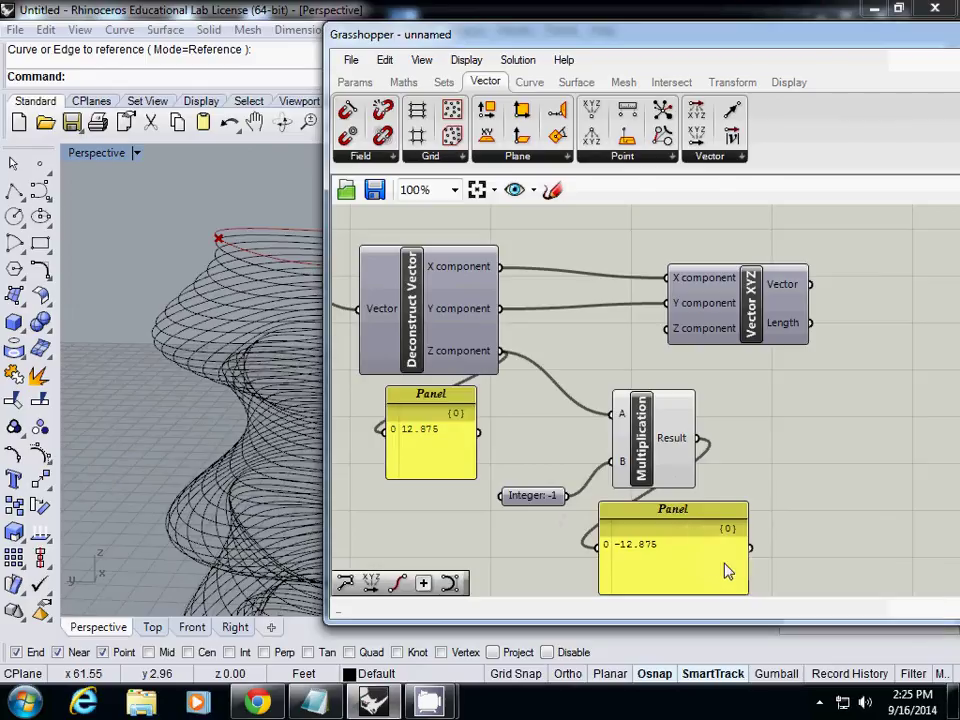
{"action": "left_click_drag", "start_coordinate": [748, 560], "coordinate": [657, 527]}
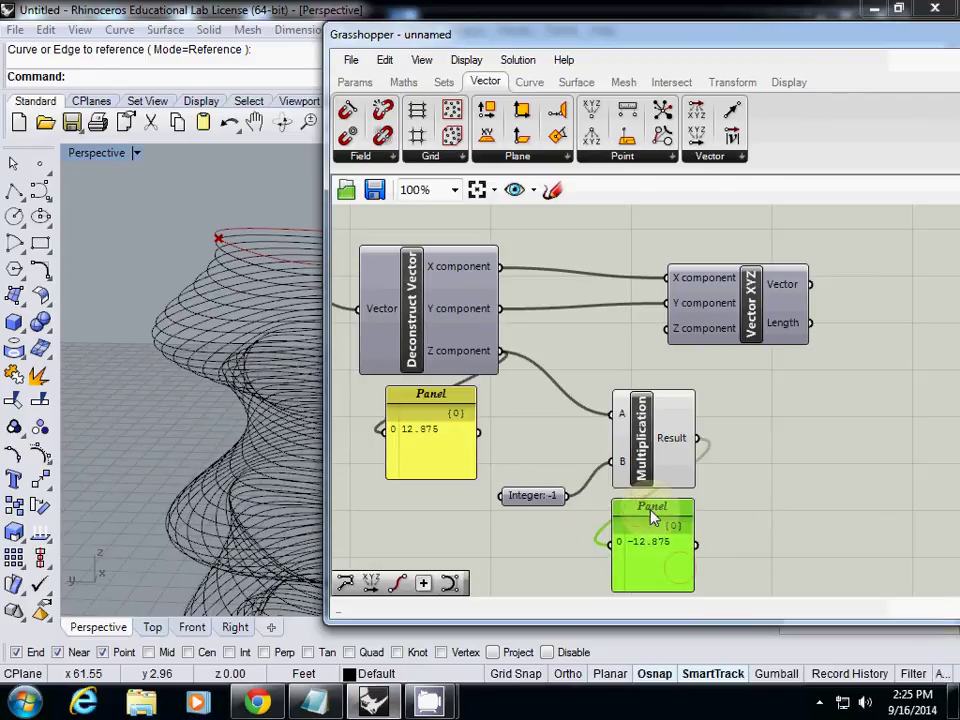
{"action": "left_click_drag", "start_coordinate": [697, 440], "coordinate": [670, 333]}
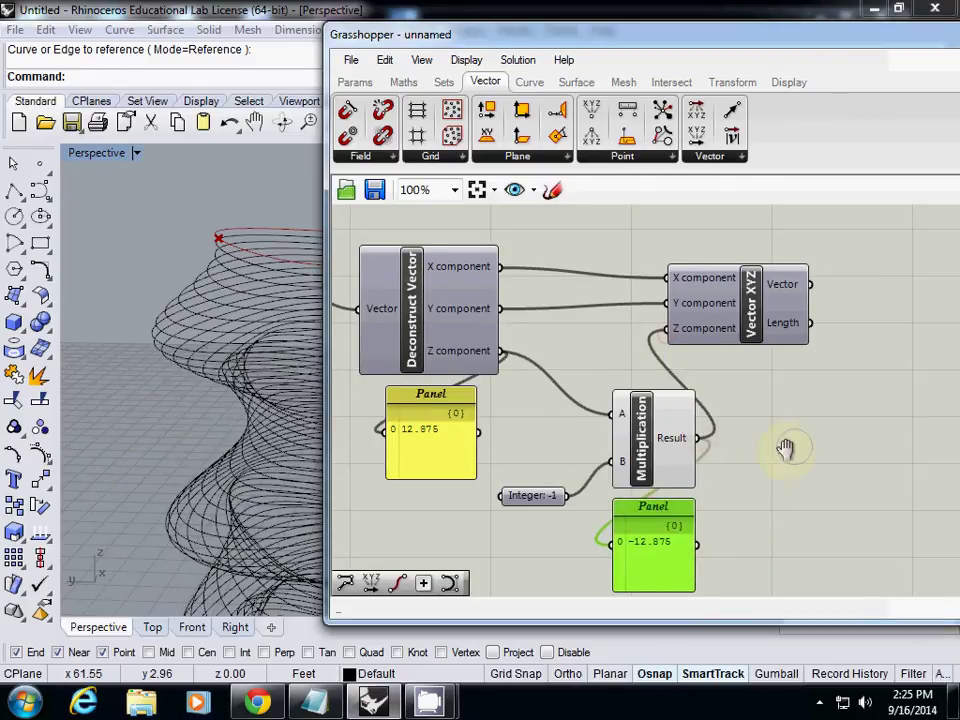
{"action": "scroll", "coordinate": [741, 462], "scroll_direction": "down", "scroll_amount": 3}
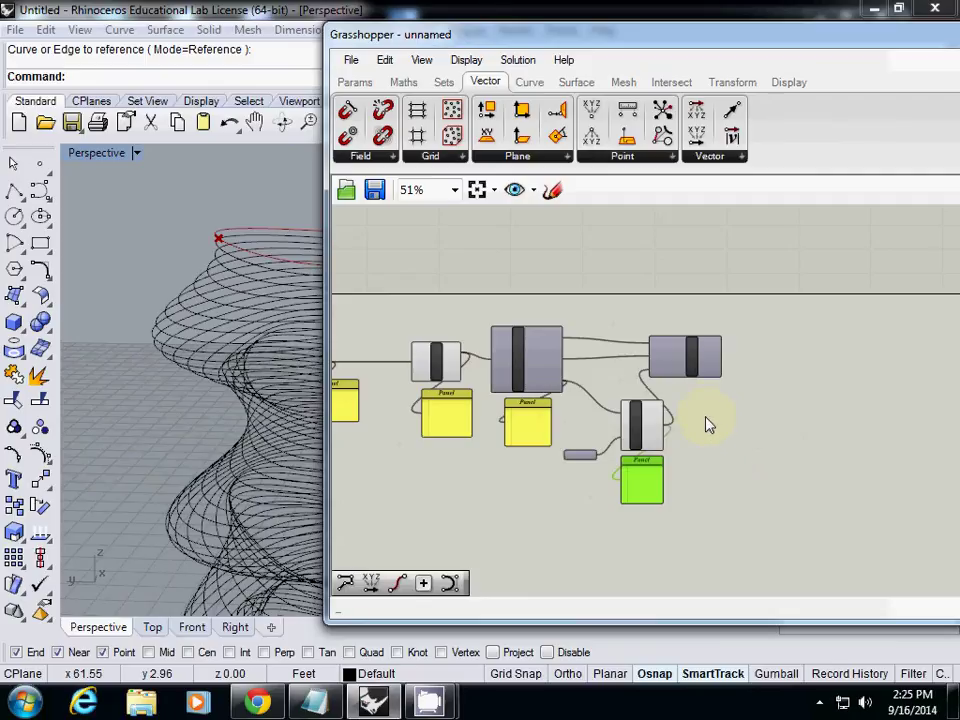
{"action": "scroll", "coordinate": [612, 470], "scroll_direction": "up", "scroll_amount": 4}
Check the Integer parameter's options without changes and recenter the canvas.
{"action": "left_click", "coordinate": [540, 447]}
{"action": "right_click", "coordinate": [540, 447]}
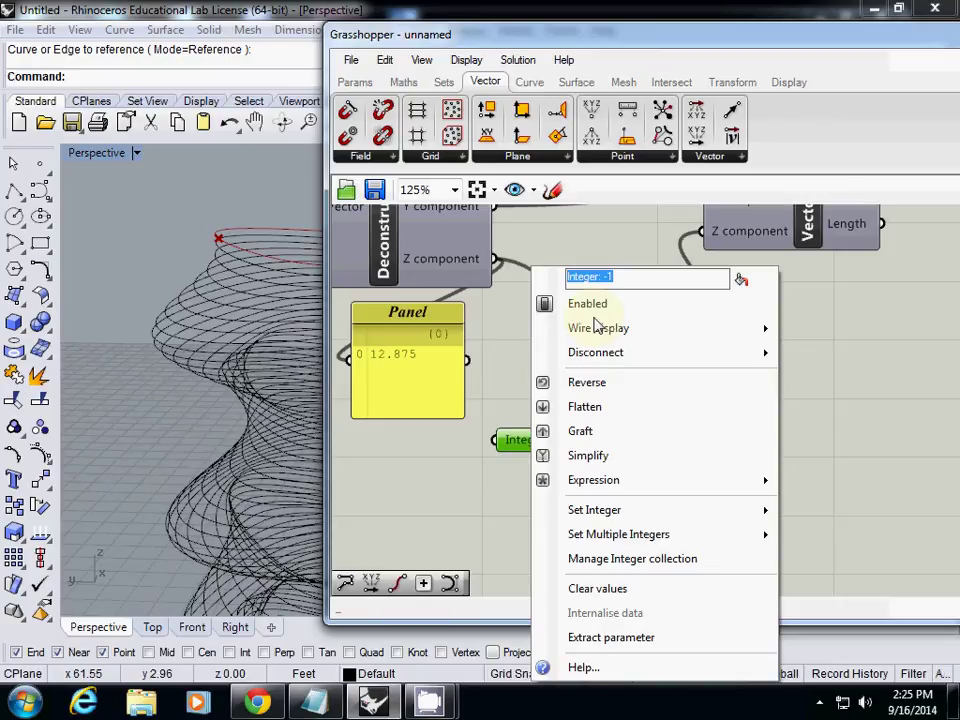
{"action": "mouse_move", "coordinate": [634, 514]}
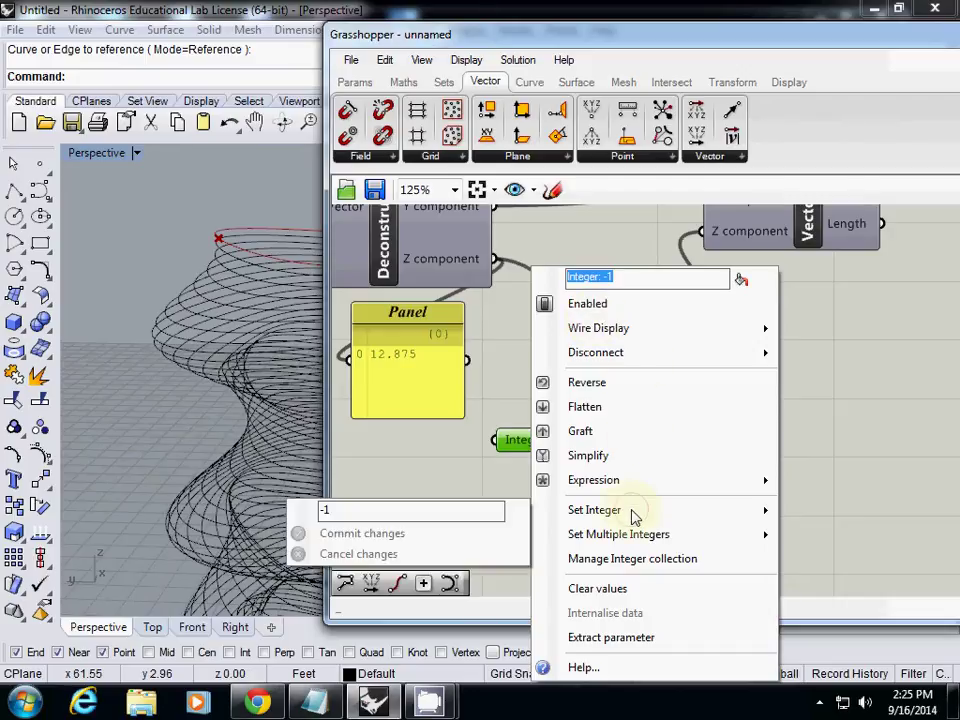
{"action": "left_click", "coordinate": [823, 506]}
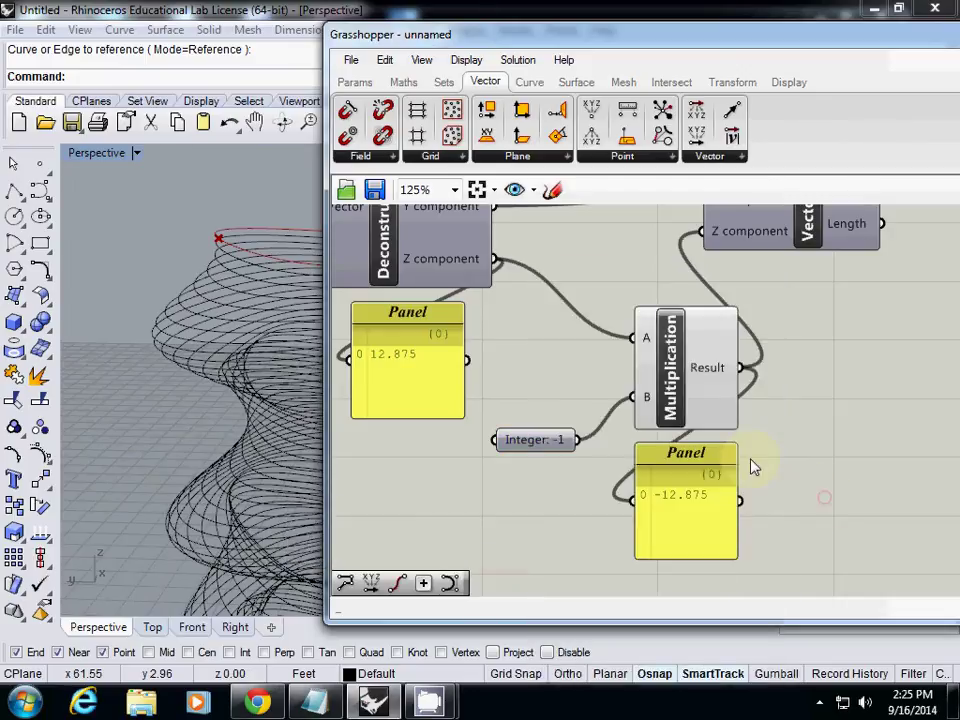
{"action": "scroll", "coordinate": [611, 480], "scroll_direction": "down", "scroll_amount": 4}
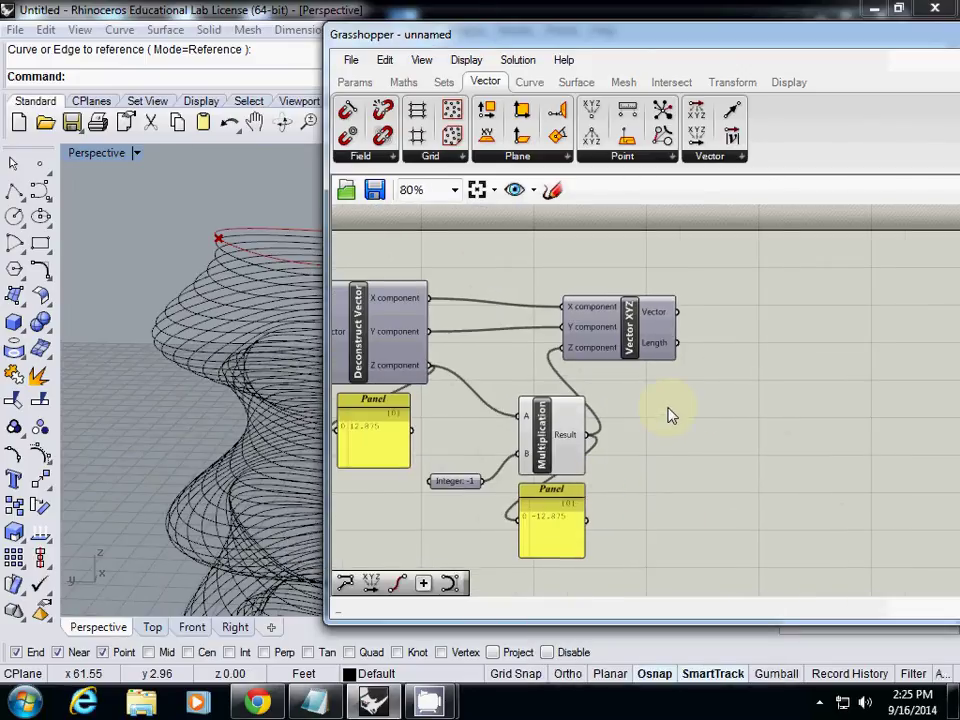
{"action": "right_click_drag", "start_coordinate": [671, 414], "coordinate": [722, 417]}
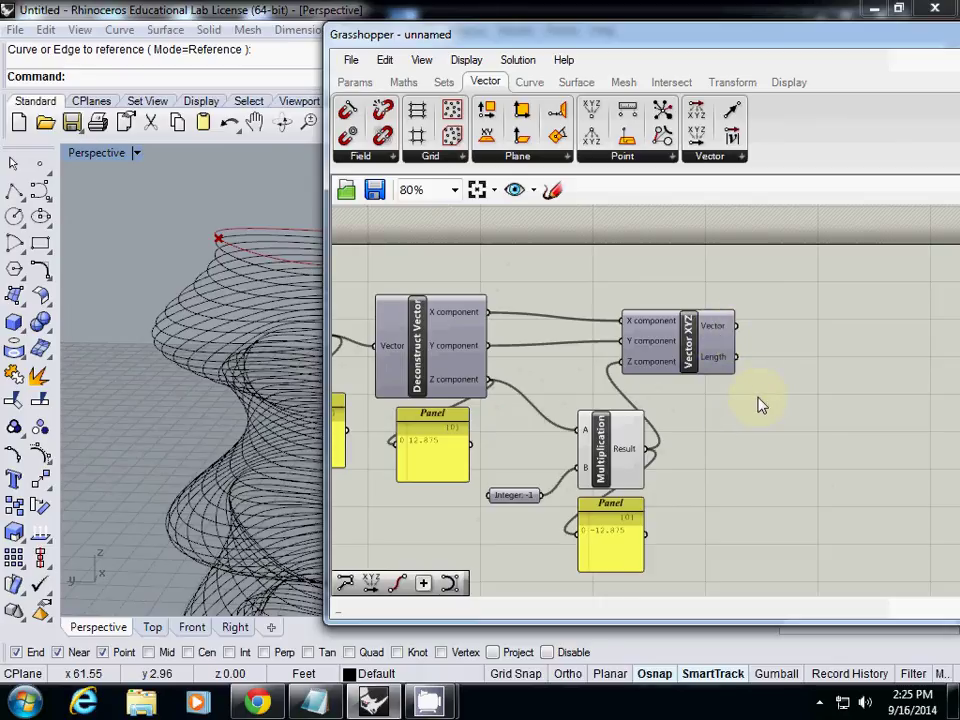
Add a new Panel showing Vector XYZ's output vector {4.176735, 6.434236, -12.875}.
{"action": "left_click", "coordinate": [811, 362]}
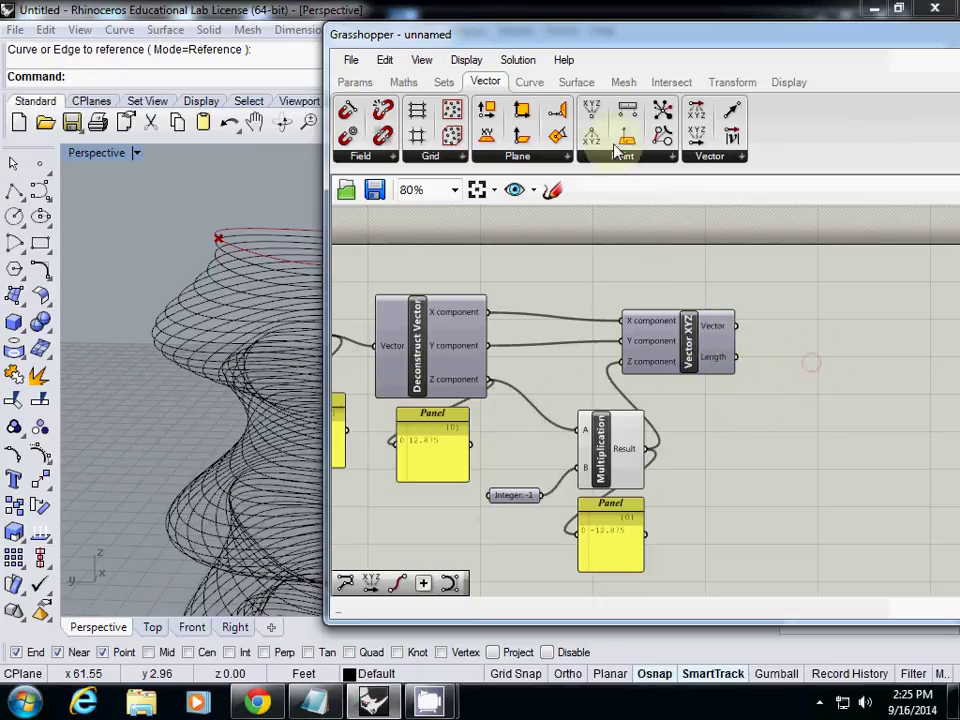
{"action": "left_click", "coordinate": [355, 81]}
{"action": "left_click_drag", "start_coordinate": [591, 135], "coordinate": [762, 425]}
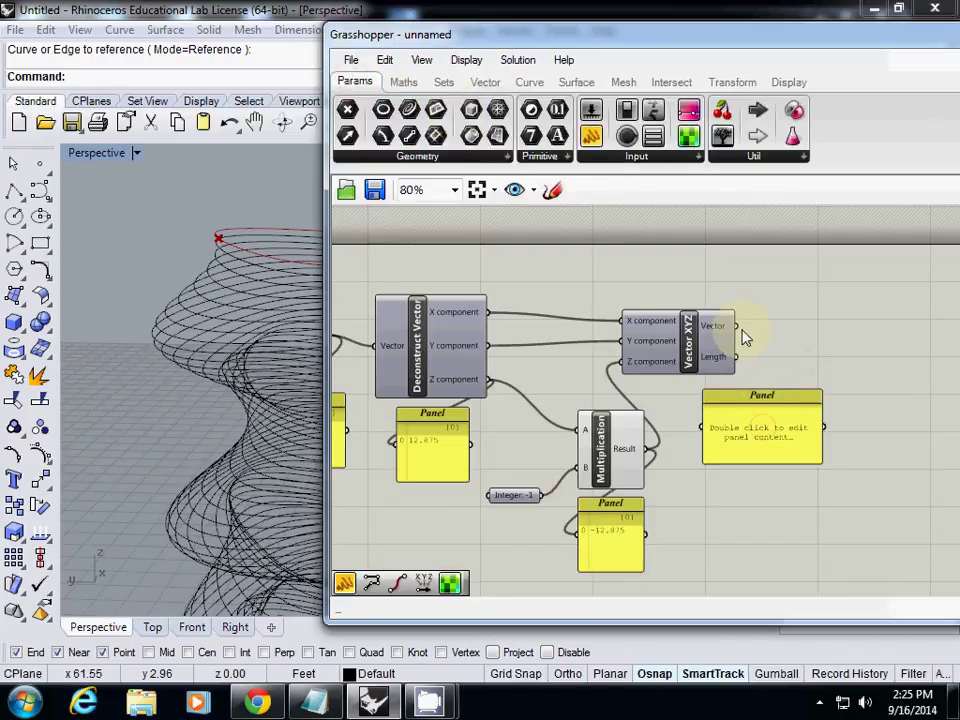
{"action": "left_click_drag", "start_coordinate": [738, 328], "coordinate": [702, 427]}
{"action": "scroll", "coordinate": [745, 445], "scroll_direction": "up", "scroll_amount": 2}
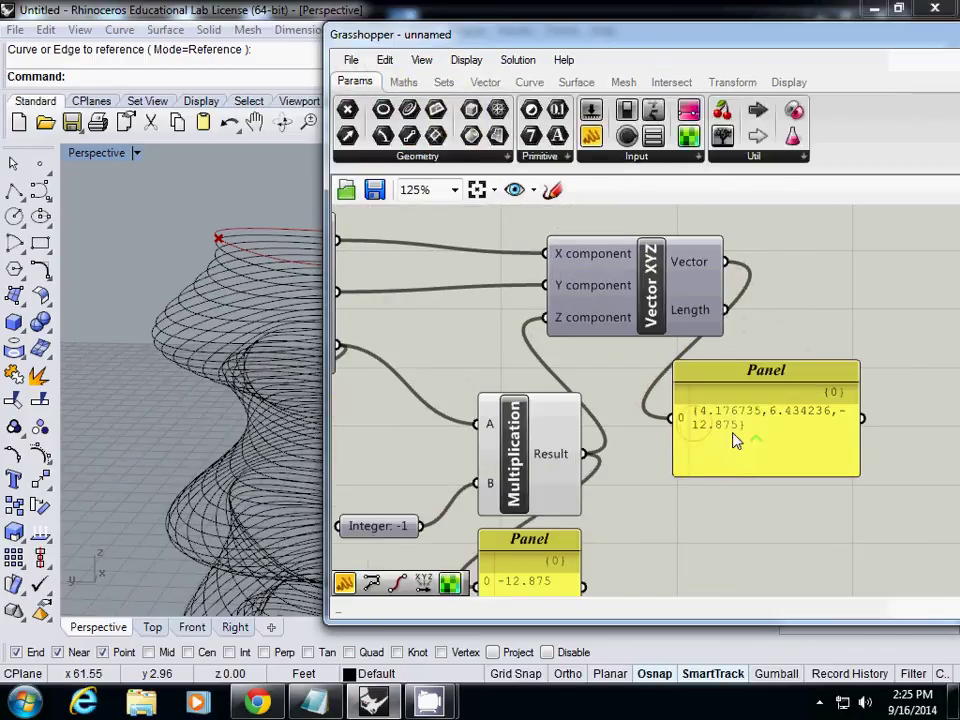
{"action": "scroll", "coordinate": [735, 441], "scroll_direction": "down", "scroll_amount": 3}
{"action": "right_click_drag", "start_coordinate": [709, 427], "coordinate": [750, 440]}
Rearrange the panels, returning the Z-value panel under Deconstruct Vector.
{"action": "left_click_drag", "start_coordinate": [591, 135], "coordinate": [776, 402]}
{"action": "scroll", "coordinate": [750, 405], "scroll_direction": "up", "scroll_amount": 4}
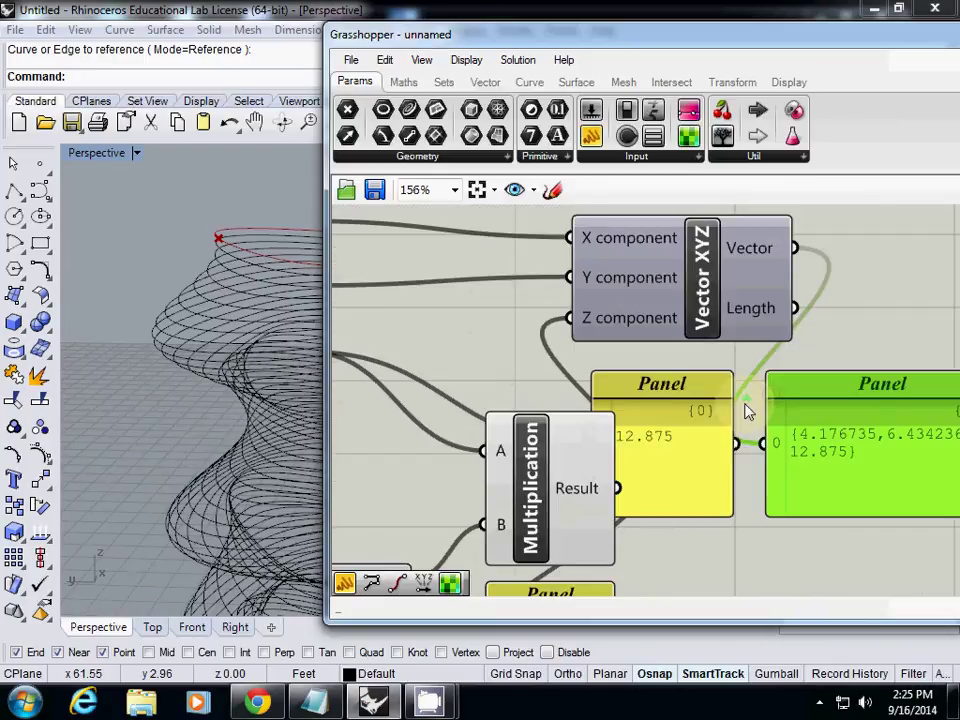
{"action": "right_click_drag", "start_coordinate": [748, 410], "coordinate": [553, 386]}
{"action": "mouse_move", "coordinate": [553, 386]}
{"action": "left_mouse_down"}
{"action": "mouse_move", "coordinate": [574, 371]}
{"action": "mouse_move", "coordinate": [557, 375]}
{"action": "left_mouse_up"}
{"action": "right_click_drag", "start_coordinate": [557, 375], "coordinate": [843, 425]}
{"action": "left_click_drag", "start_coordinate": [843, 425], "coordinate": [422, 456]}
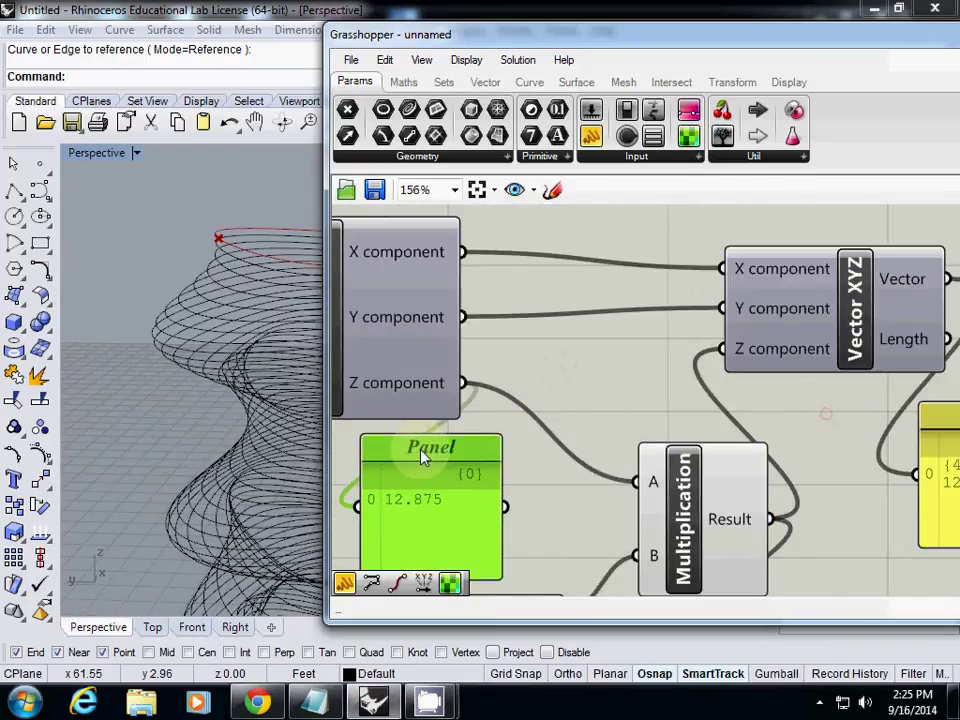
{"action": "scroll", "coordinate": [422, 456], "scroll_direction": "down", "scroll_amount": 4}
{"action": "right_click_drag", "start_coordinate": [435, 435], "coordinate": [615, 400]}
Set the point panel beside the negated-vector panel and narrow that panel so its text wraps.
{"action": "left_click", "coordinate": [437, 378]}
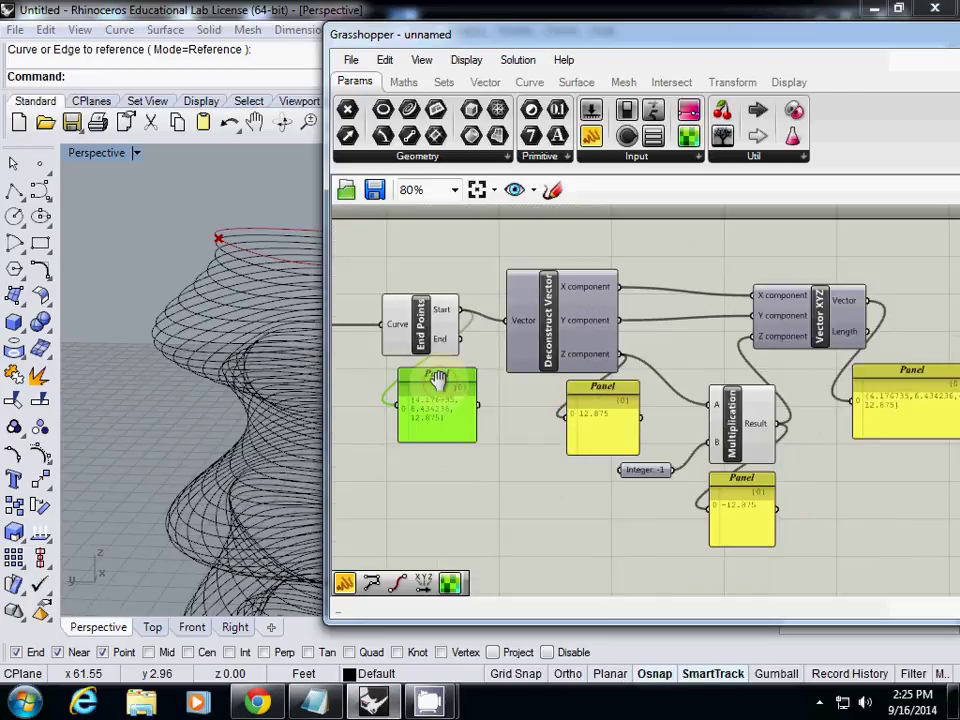
{"action": "left_click_drag", "start_coordinate": [437, 378], "coordinate": [850, 473]}
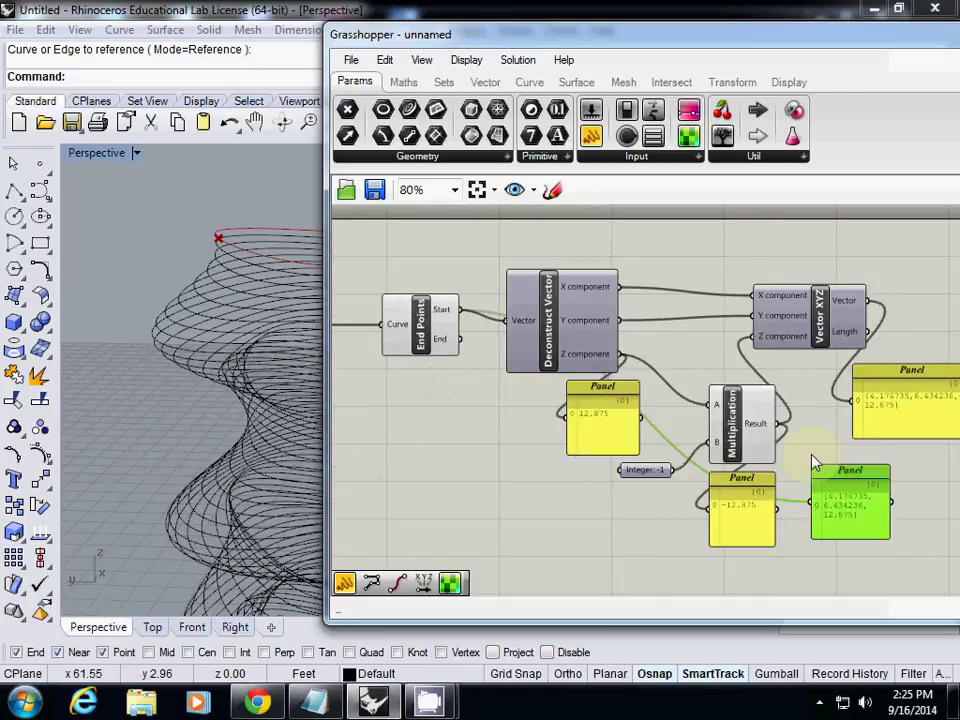
{"action": "right_click_drag", "start_coordinate": [815, 463], "coordinate": [630, 365]}
{"action": "left_click_drag", "start_coordinate": [661, 328], "coordinate": [713, 414]}
{"action": "scroll", "coordinate": [713, 414], "scroll_direction": "up", "scroll_amount": 2}
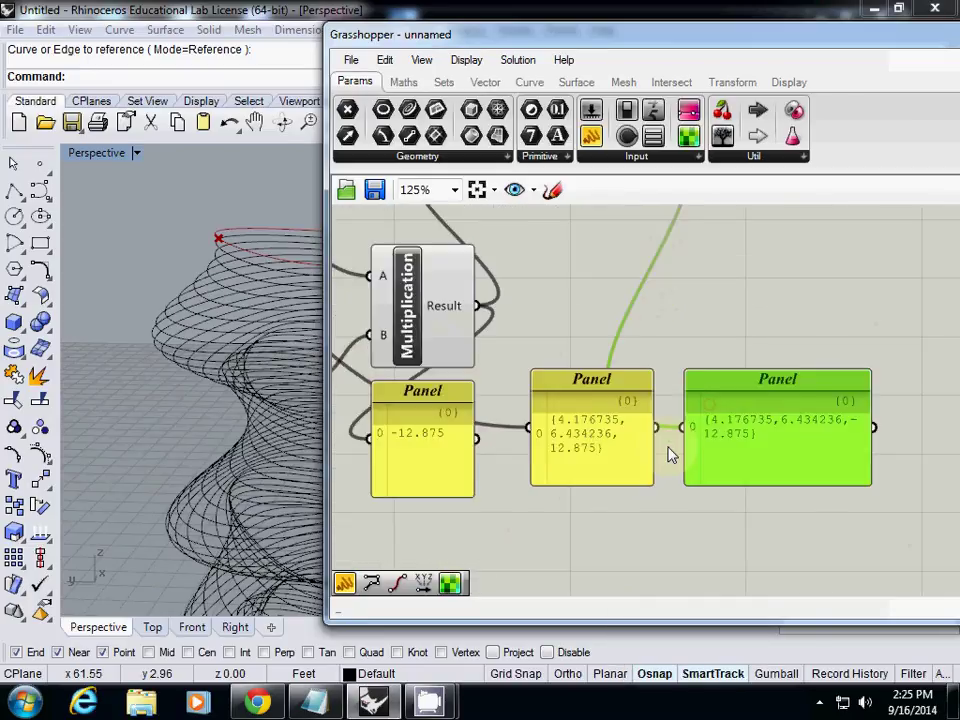
{"action": "scroll", "coordinate": [670, 455], "scroll_direction": "up", "scroll_amount": 1}
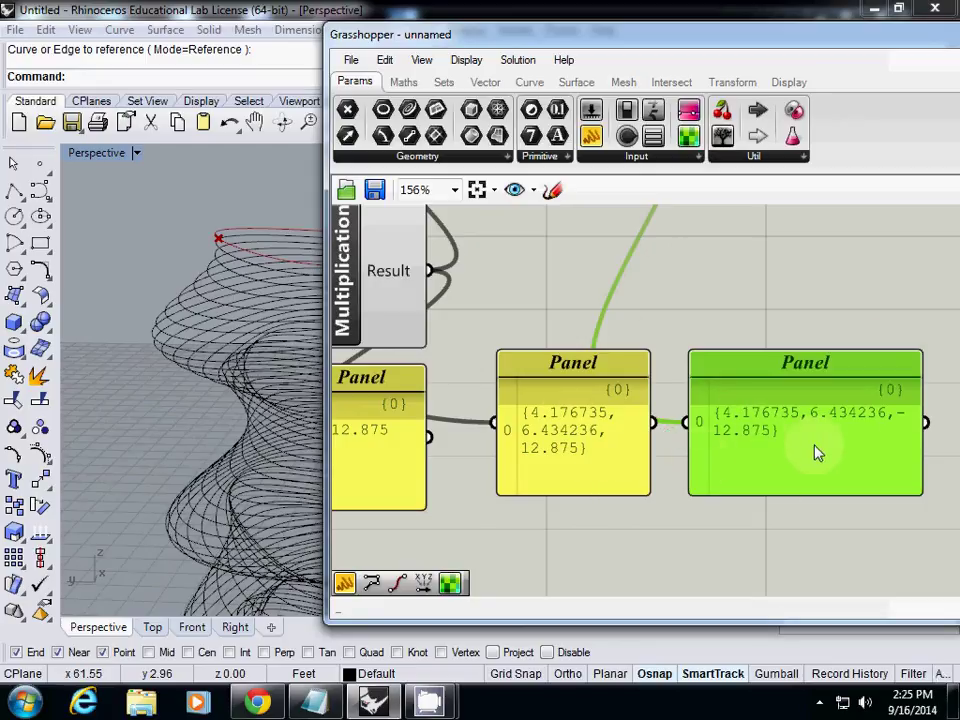
{"action": "left_click_drag", "start_coordinate": [920, 461], "coordinate": [808, 455]}
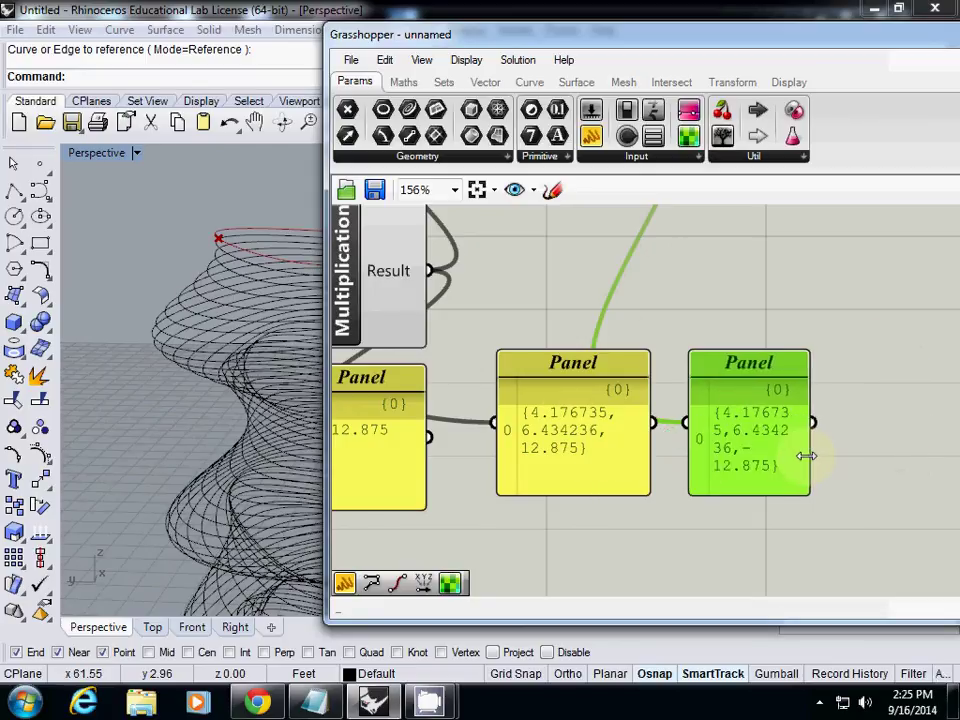
{"action": "scroll", "coordinate": [750, 461], "scroll_direction": "down", "scroll_amount": 4}
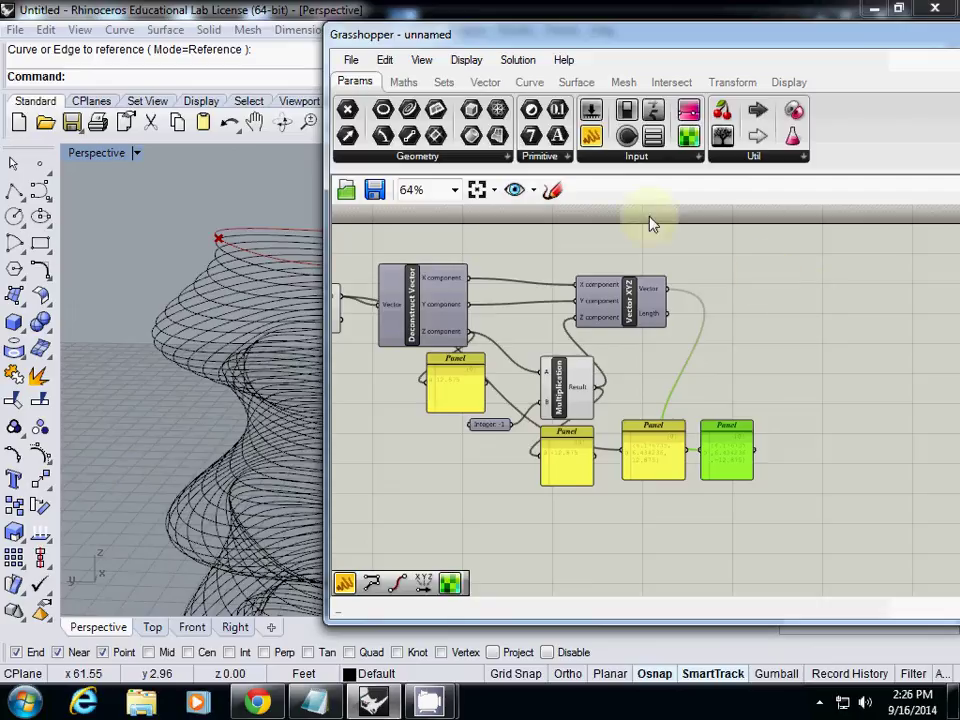
Add a Move component from the 'mov' component search.
{"action": "left_click", "coordinate": [793, 317]}
{"action": "double_click", "coordinate": [829, 339]}
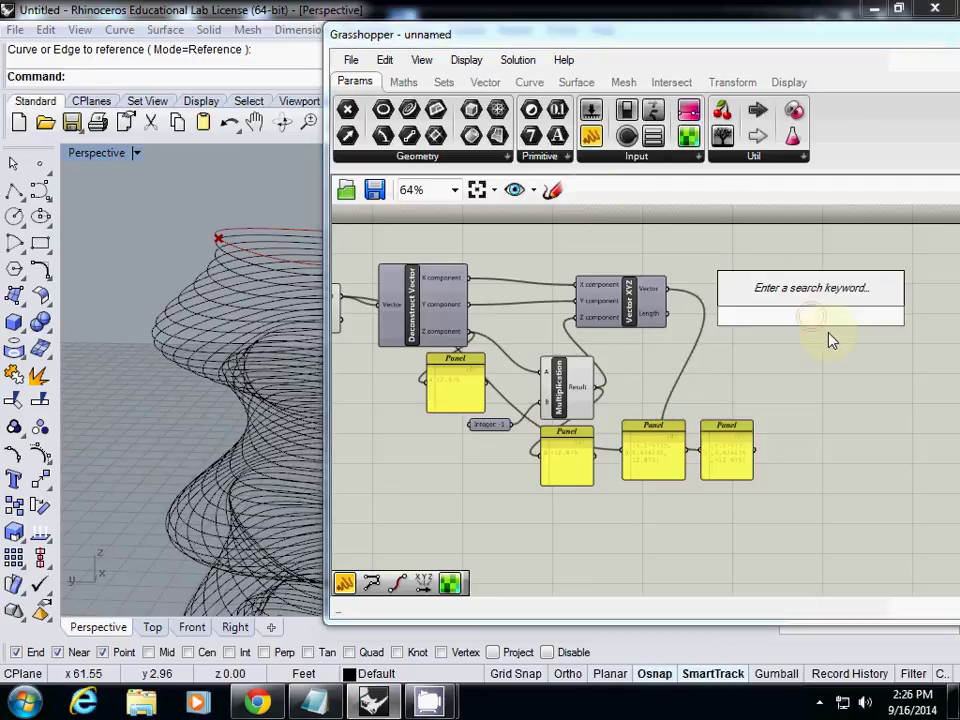
{"action": "type", "text": "mov"}
{"action": "key", "text": "Return"}
{"action": "scroll", "coordinate": [788, 338], "scroll_direction": "up", "scroll_amount": 2}
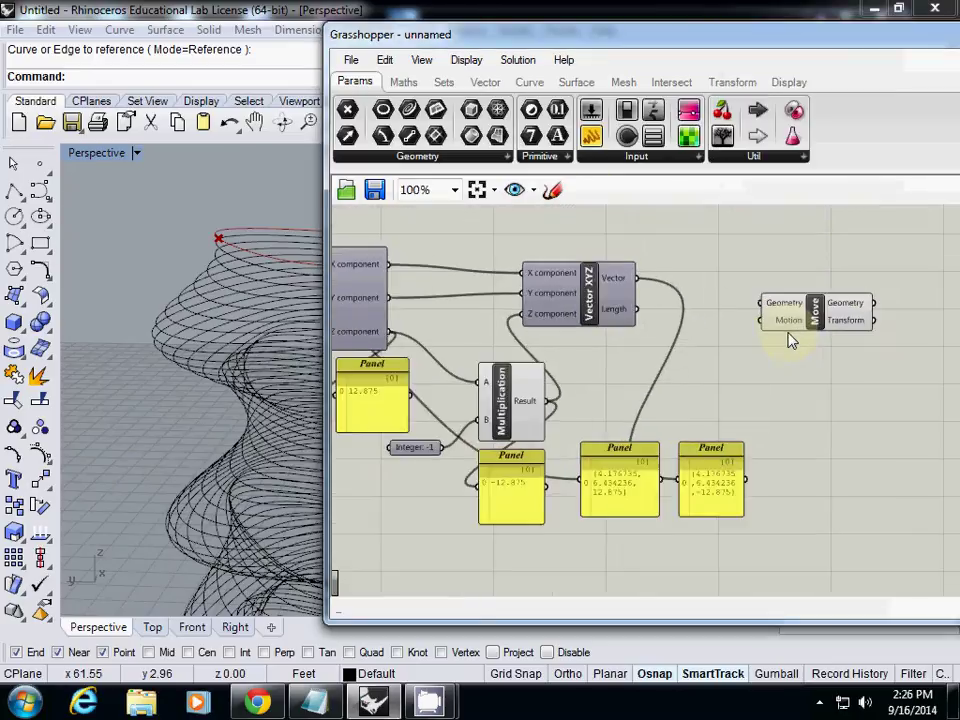
{"action": "scroll", "coordinate": [786, 340], "scroll_direction": "down", "scroll_amount": 1}
{"action": "scroll", "coordinate": [787, 341], "scroll_direction": "down", "scroll_amount": 3}
{"action": "scroll", "coordinate": [440, 345], "scroll_direction": "up", "scroll_amount": 5}
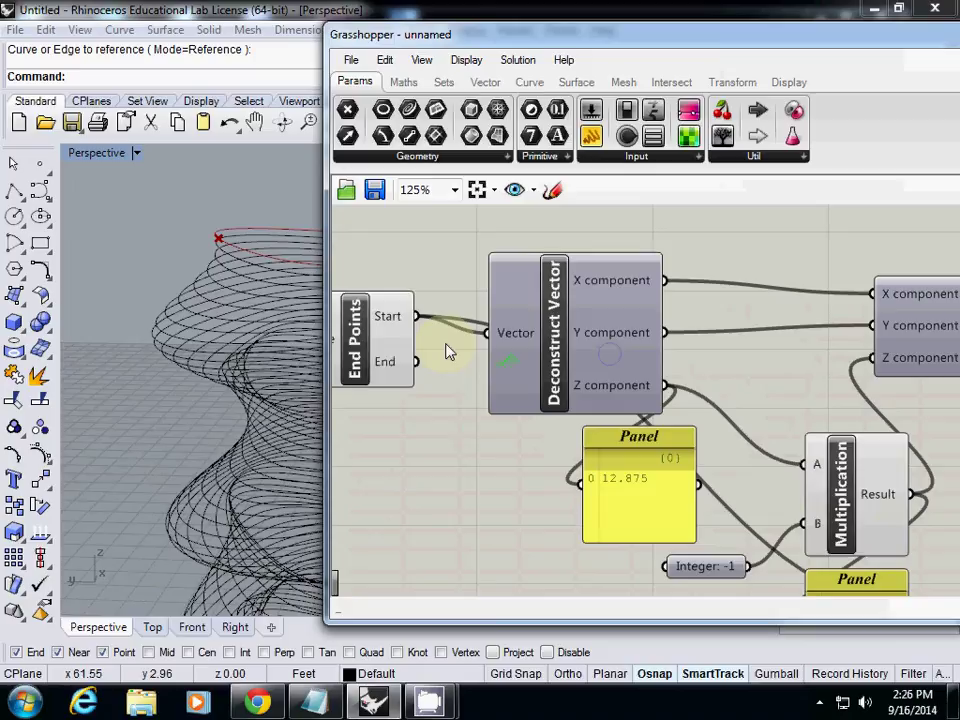
{"action": "scroll", "coordinate": [437, 347], "scroll_direction": "down", "scroll_amount": 2}
Place Move beside the Curve parameter and wire the referenced curve into its Geometry input.
{"action": "right_click_drag", "start_coordinate": [460, 343], "coordinate": [610, 343]}
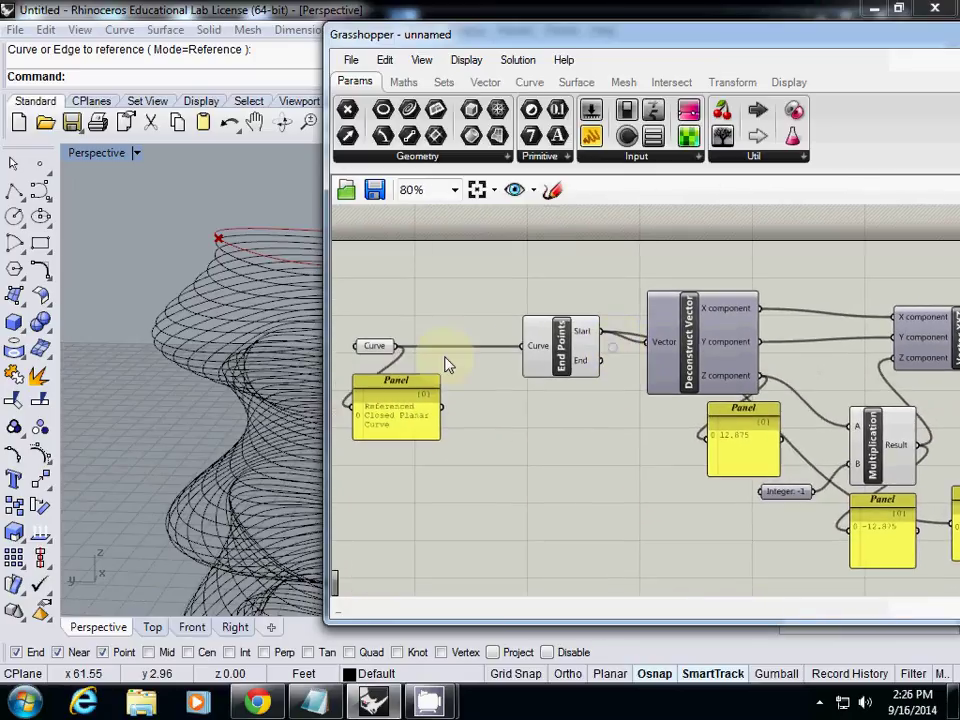
{"action": "left_click_drag", "start_coordinate": [398, 347], "coordinate": [640, 285]}
{"action": "scroll", "coordinate": [643, 343], "scroll_direction": "down", "scroll_amount": 3}
{"action": "right_click_drag", "start_coordinate": [643, 343], "coordinate": [550, 341]}
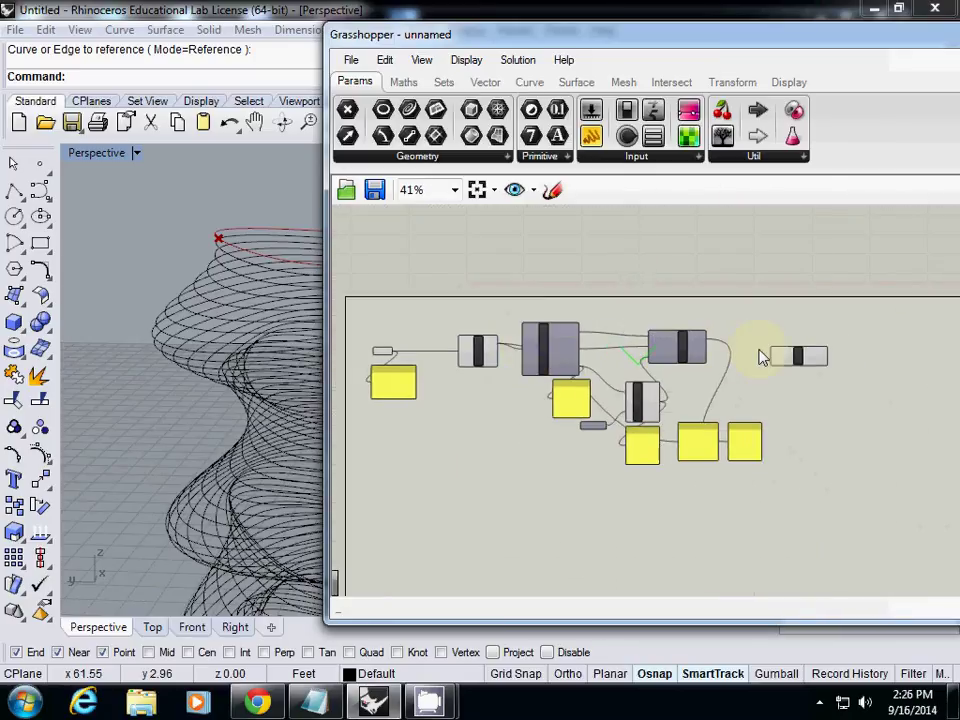
{"action": "left_click", "coordinate": [798, 360]}
{"action": "left_click_drag", "start_coordinate": [798, 360], "coordinate": [486, 391]}
{"action": "scroll", "coordinate": [429, 381], "scroll_direction": "up", "scroll_amount": 4}
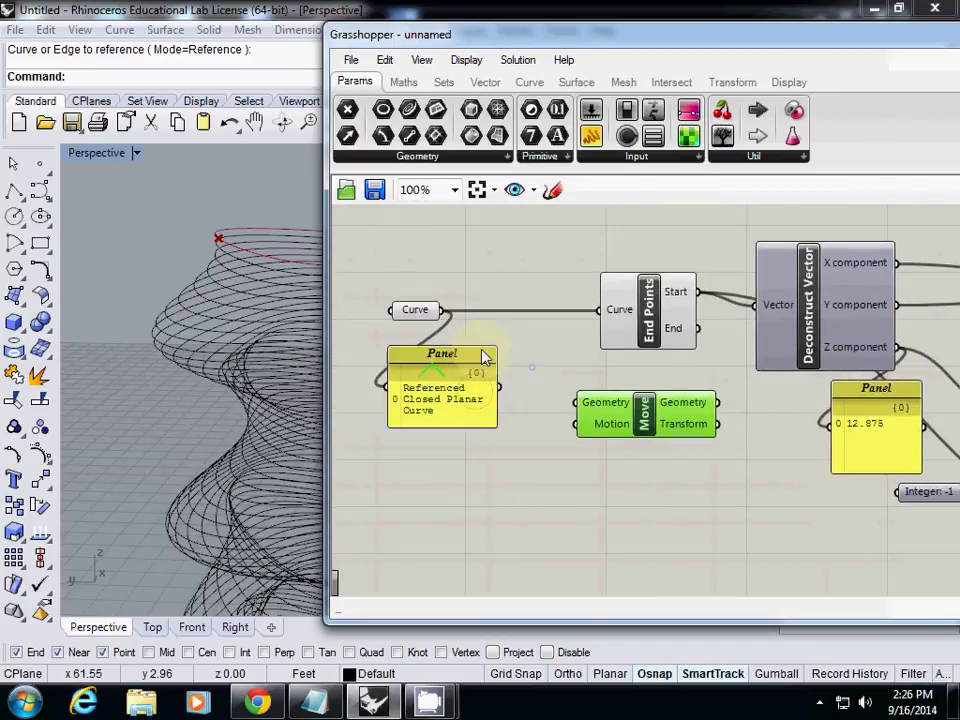
{"action": "left_click_drag", "start_coordinate": [445, 312], "coordinate": [797, 395]}
Connect Vector XYZ's negated vector to Move's Motion input.
{"action": "scroll", "coordinate": [548, 446], "scroll_direction": "down", "scroll_amount": 5}
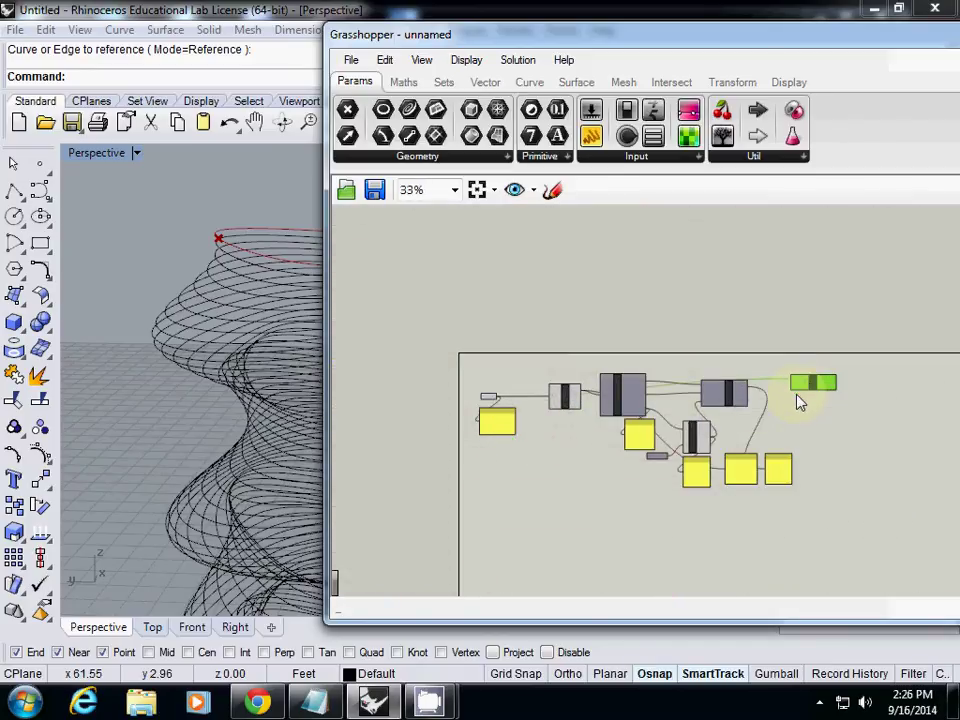
{"action": "scroll", "coordinate": [797, 395], "scroll_direction": "up", "scroll_amount": 5}
{"action": "left_click_drag", "start_coordinate": [587, 394], "coordinate": [708, 396]}
{"action": "left_click_drag", "start_coordinate": [771, 398], "coordinate": [765, 420]}
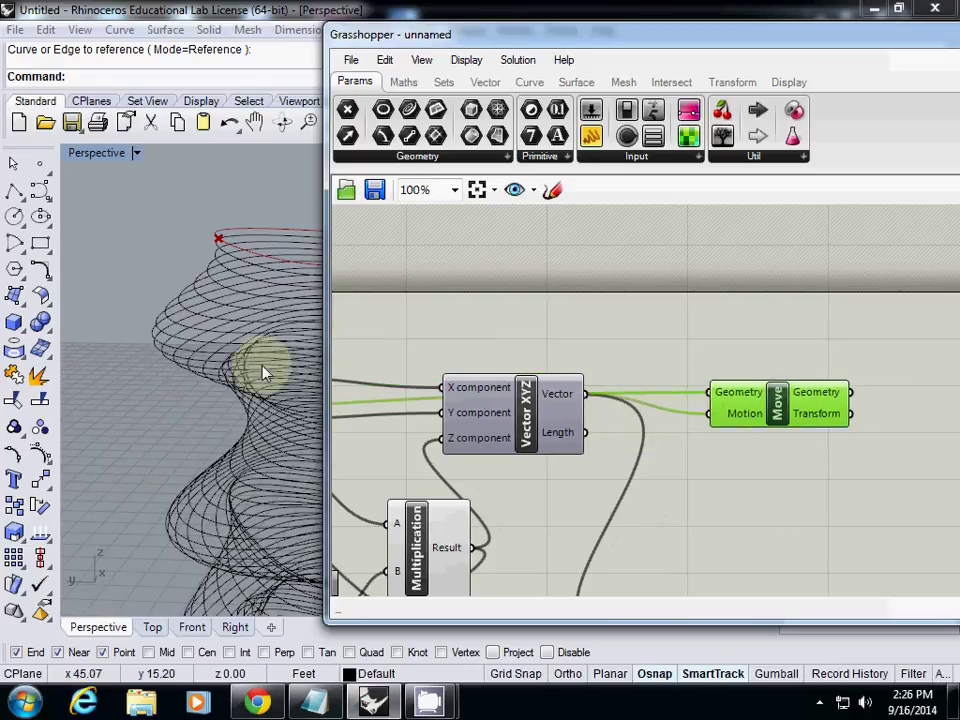
{"action": "mouse_move", "coordinate": [261, 369]}
{"action": "right_mouse_down", "text": "shift"}
{"action": "mouse_move", "coordinate": [225, 364]}
{"action": "mouse_move", "coordinate": [220, 278]}
{"action": "mouse_move", "coordinate": [231, 284]}
{"action": "mouse_move", "coordinate": [242, 364]}
{"action": "mouse_move", "coordinate": [242, 336]}
{"action": "mouse_move", "coordinate": [196, 452]}
{"action": "mouse_move", "coordinate": [184, 394]}
{"action": "mouse_move", "coordinate": [272, 279]}
{"action": "mouse_move", "coordinate": [206, 386]}
{"action": "mouse_move", "coordinate": [258, 386]}
{"action": "mouse_move", "coordinate": [231, 381]}
{"action": "mouse_move", "coordinate": [223, 418]}
{"action": "mouse_move", "coordinate": [168, 397]}
{"action": "mouse_move", "coordinate": [210, 377]}
{"action": "mouse_move", "coordinate": [150, 193]}
{"action": "mouse_move", "coordinate": [197, 360]}
{"action": "mouse_move", "coordinate": [259, 344]}
{"action": "mouse_move", "coordinate": [186, 402]}
{"action": "right_mouse_up", "text": "shift"}
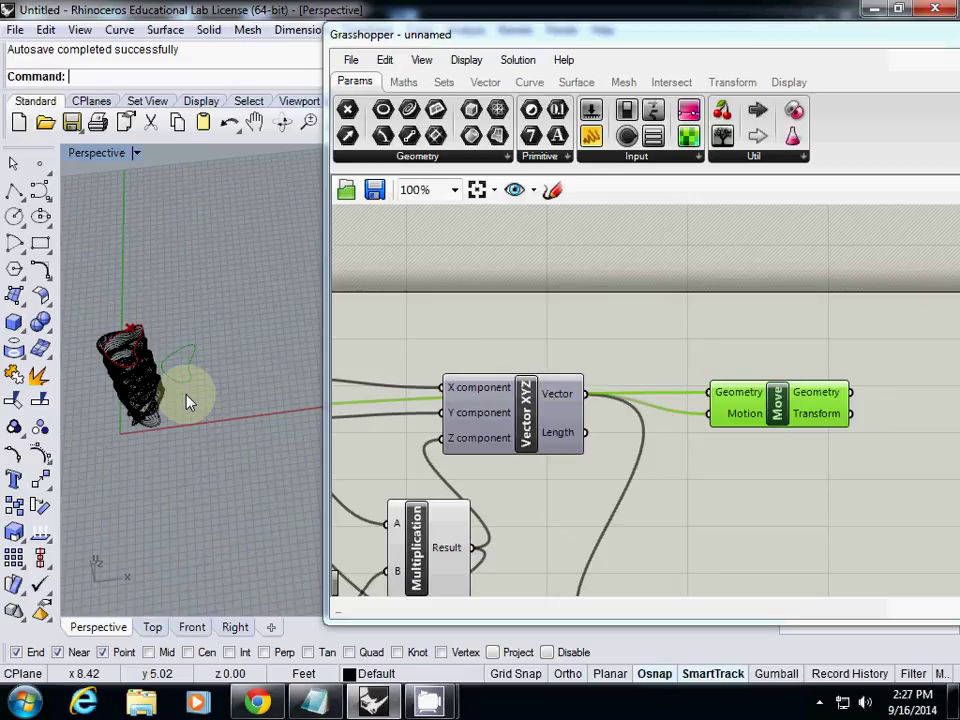
{"action": "right_click_drag", "start_coordinate": [300, 390], "coordinate": [643, 396]}
{"action": "scroll", "coordinate": [680, 470], "scroll_direction": "up", "scroll_amount": 3}
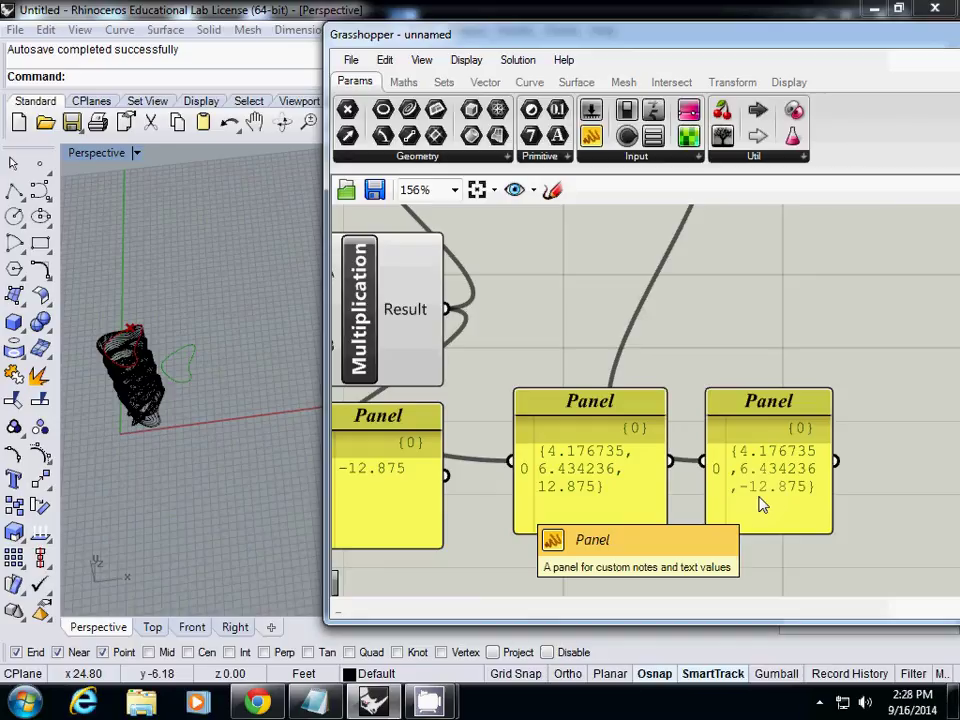
Disconnect Vector XYZ's X and Y inputs so the vector becomes {0.0, 0.0, -12.875}.
{"action": "scroll", "coordinate": [760, 505], "scroll_direction": "down", "scroll_amount": 3}
{"action": "right_click_drag", "start_coordinate": [748, 343], "coordinate": [561, 317]}
{"action": "scroll", "coordinate": [561, 317], "scroll_direction": "up", "scroll_amount": 1}
{"action": "right_click", "coordinate": [575, 310]}
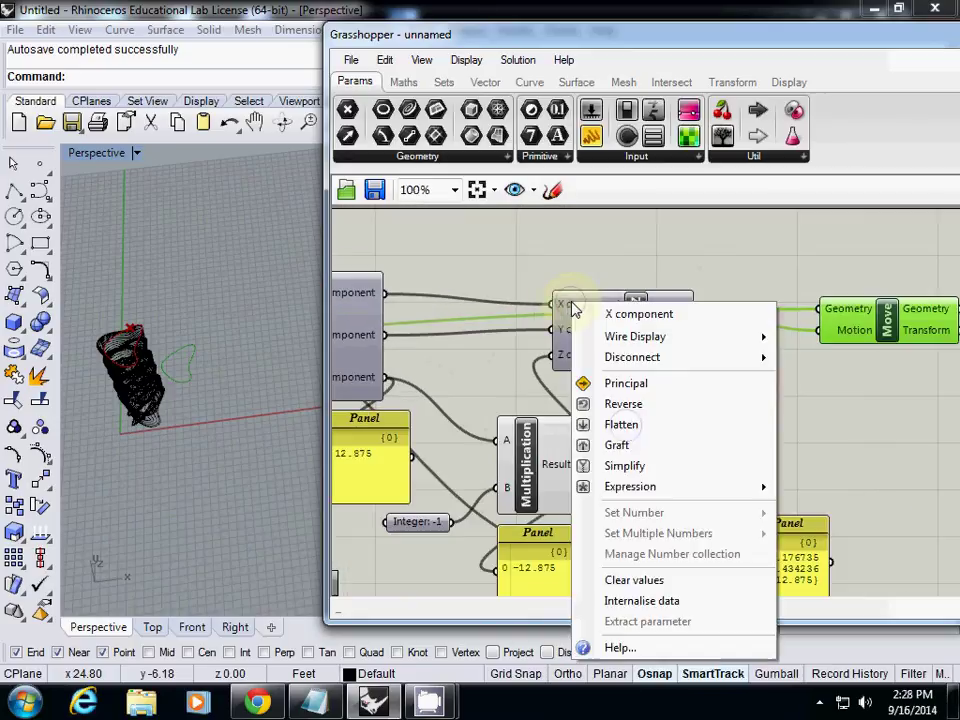
{"action": "left_click", "coordinate": [535, 368]}
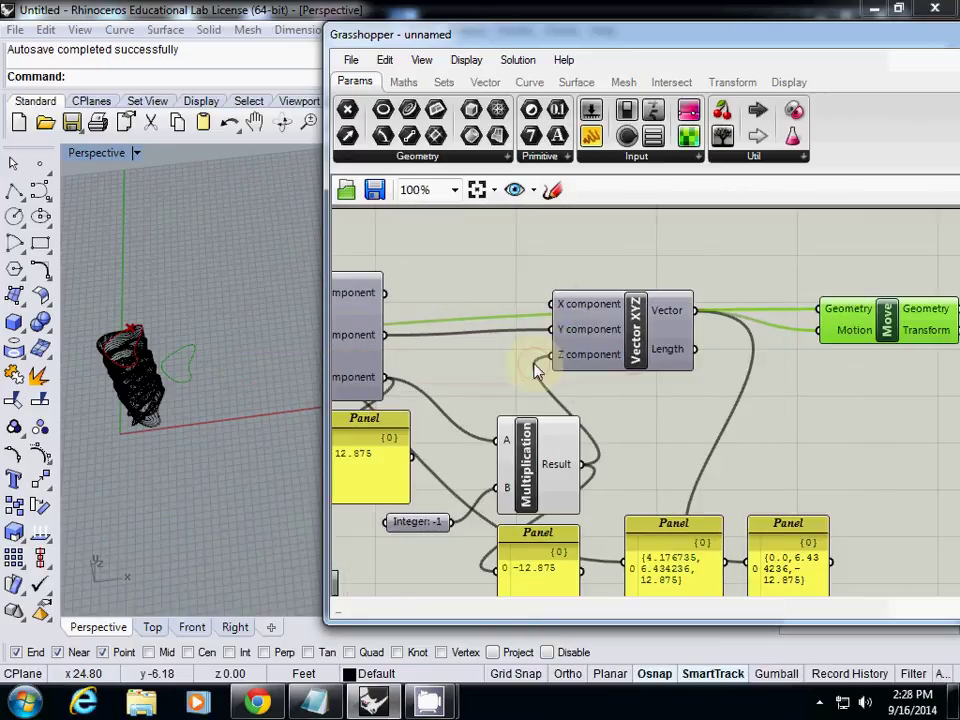
{"action": "left_click", "coordinate": [590, 330]}
{"action": "right_click", "coordinate": [580, 330]}
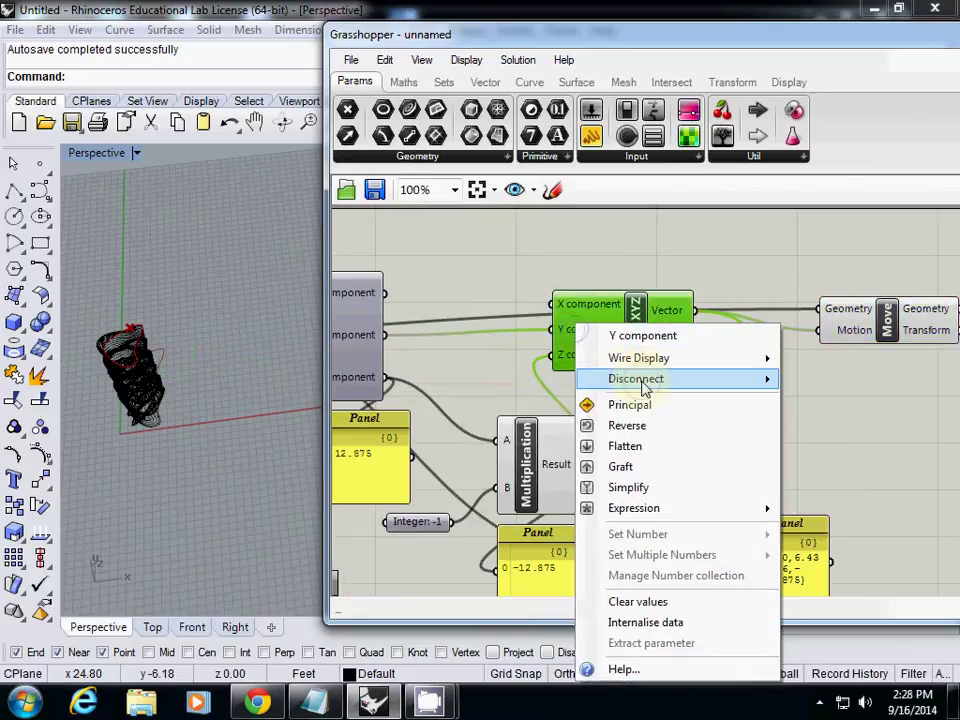
{"action": "mouse_move", "coordinate": [645, 388]}
{"action": "left_click", "coordinate": [480, 386]}
{"action": "right_click_drag", "start_coordinate": [692, 450], "coordinate": [604, 365]}
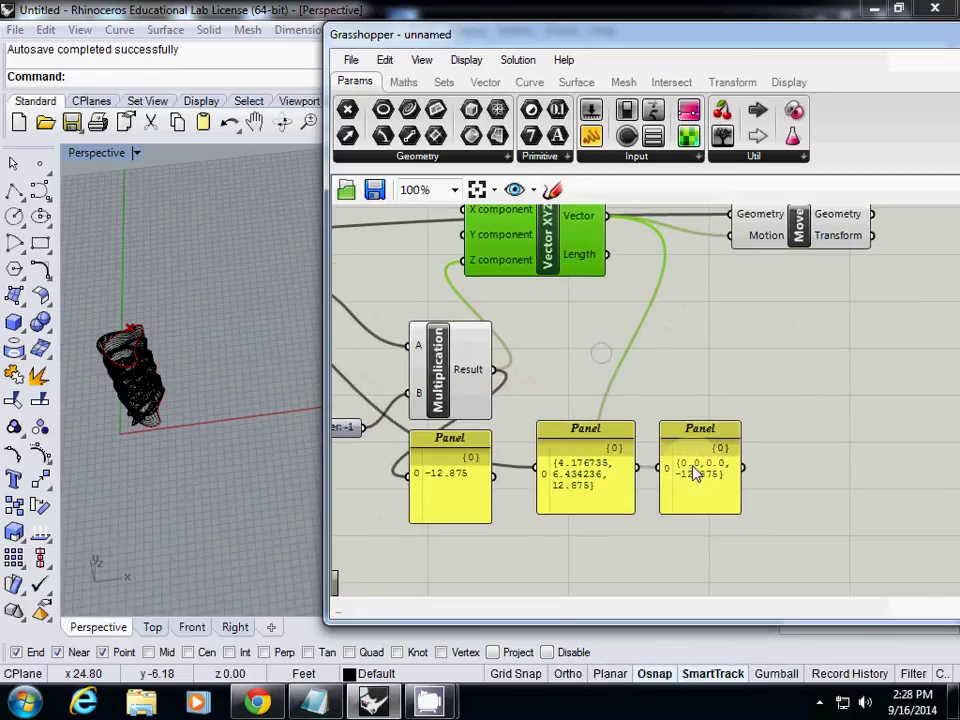
Preview the Move result with the curve shifted straight down by 12.875.
{"action": "right_click_drag", "start_coordinate": [186, 407], "coordinate": [165, 440]}
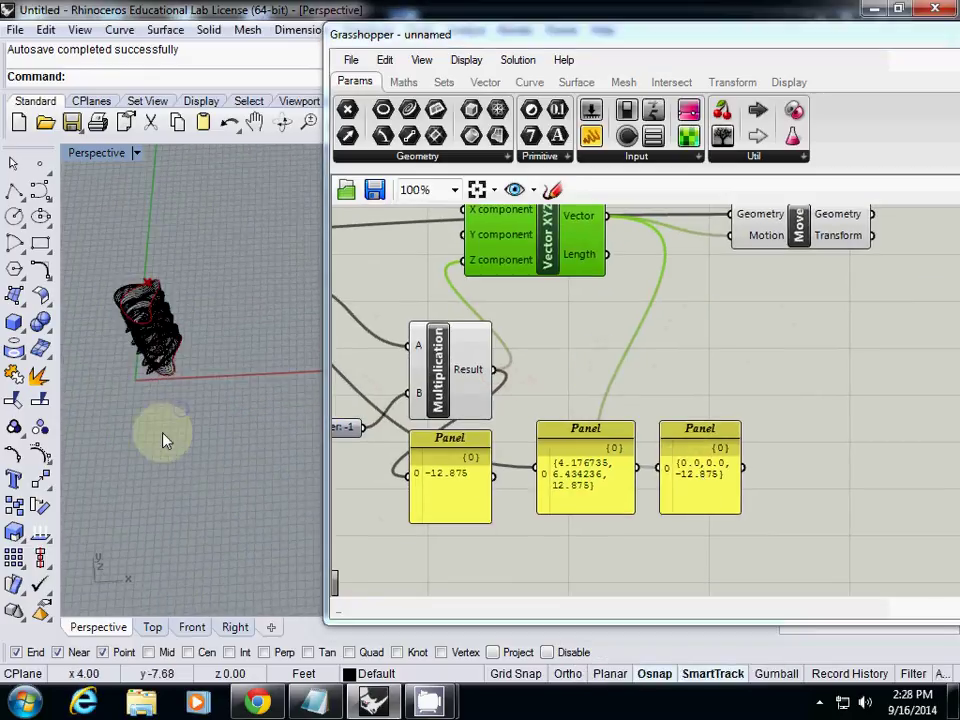
{"action": "scroll", "coordinate": [166, 410], "scroll_direction": "up", "scroll_amount": 5}
{"action": "left_click", "coordinate": [753, 252]}
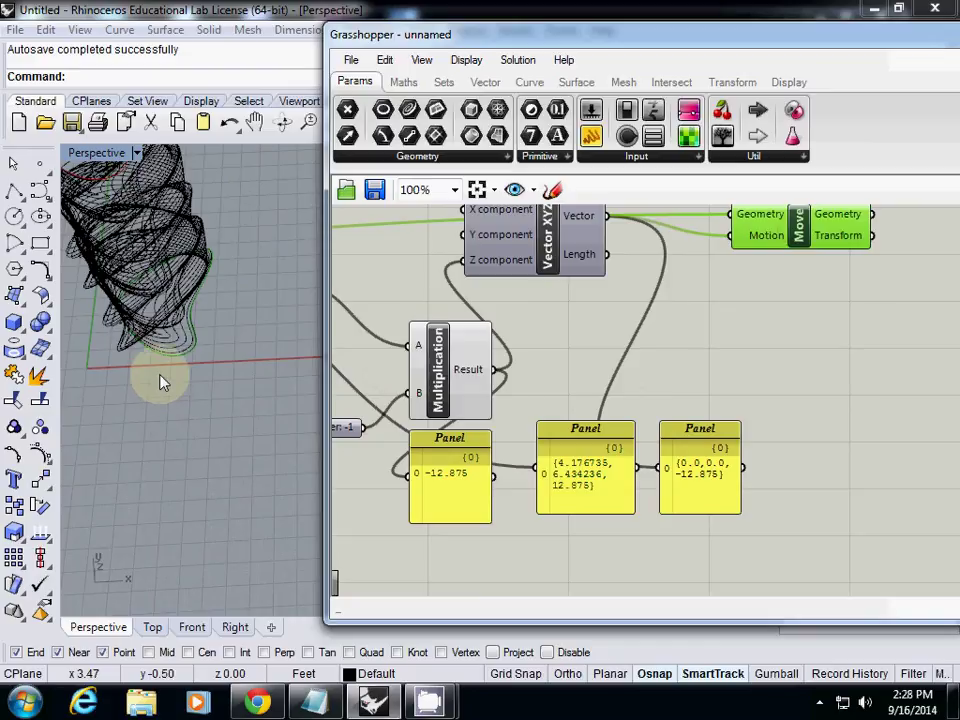
{"action": "scroll", "coordinate": [340, 405], "scroll_direction": "down", "scroll_amount": 4}
{"action": "scroll", "coordinate": [510, 338], "scroll_direction": "up", "scroll_amount": 5}
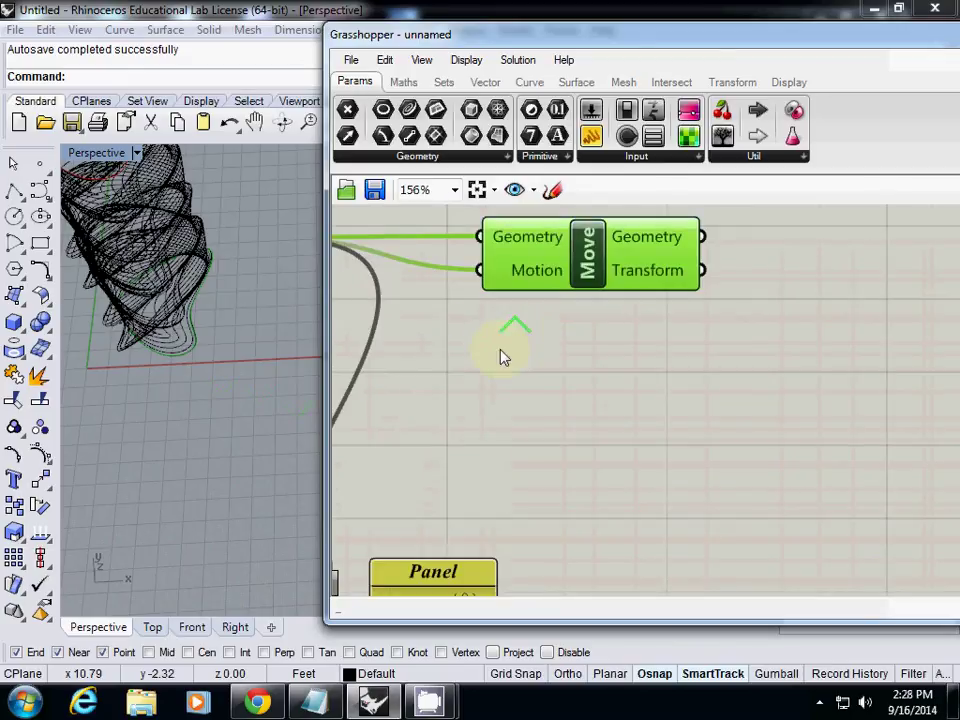
{"action": "scroll", "coordinate": [505, 358], "scroll_direction": "down", "scroll_amount": 5}
{"action": "right_click_drag", "start_coordinate": [560, 370], "coordinate": [635, 390]}
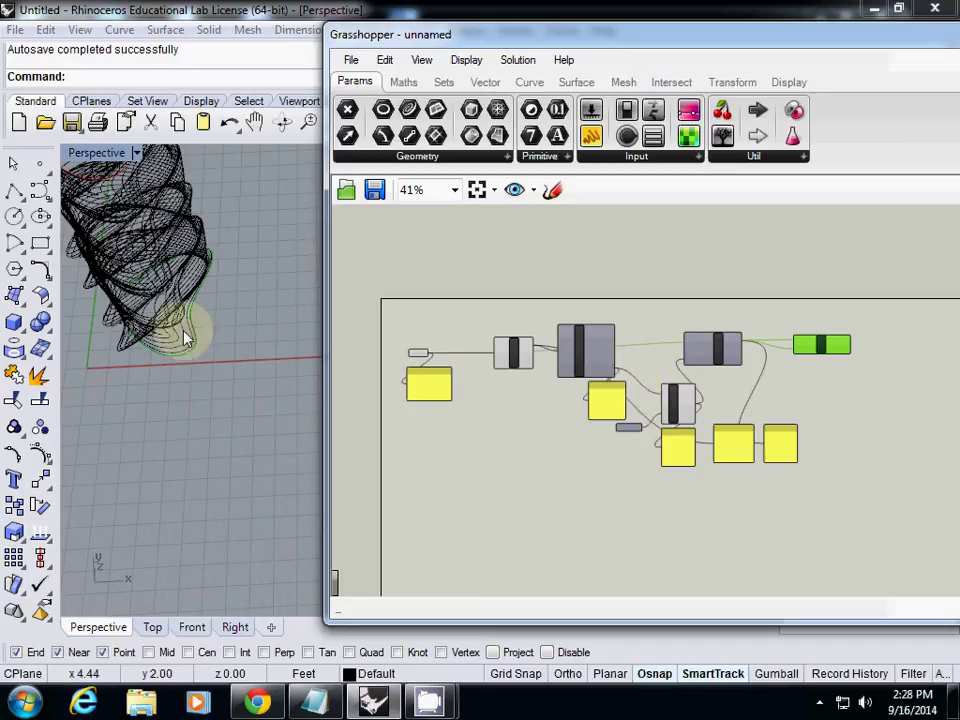
{"action": "right_click_drag", "start_coordinate": [189, 330], "coordinate": [260, 290]}
Reference every tower contour in the Curve parameter via Set Multiple Curves with a window selection.
{"action": "left_click", "coordinate": [418, 355]}
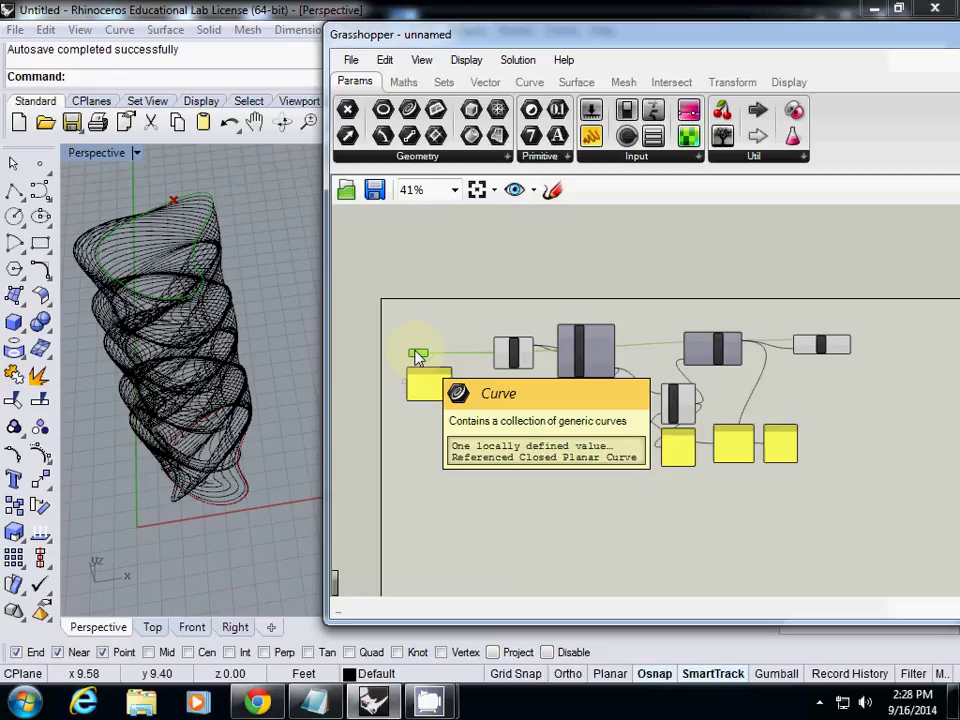
{"action": "right_click", "coordinate": [418, 356]}
{"action": "left_click", "coordinate": [495, 535]}
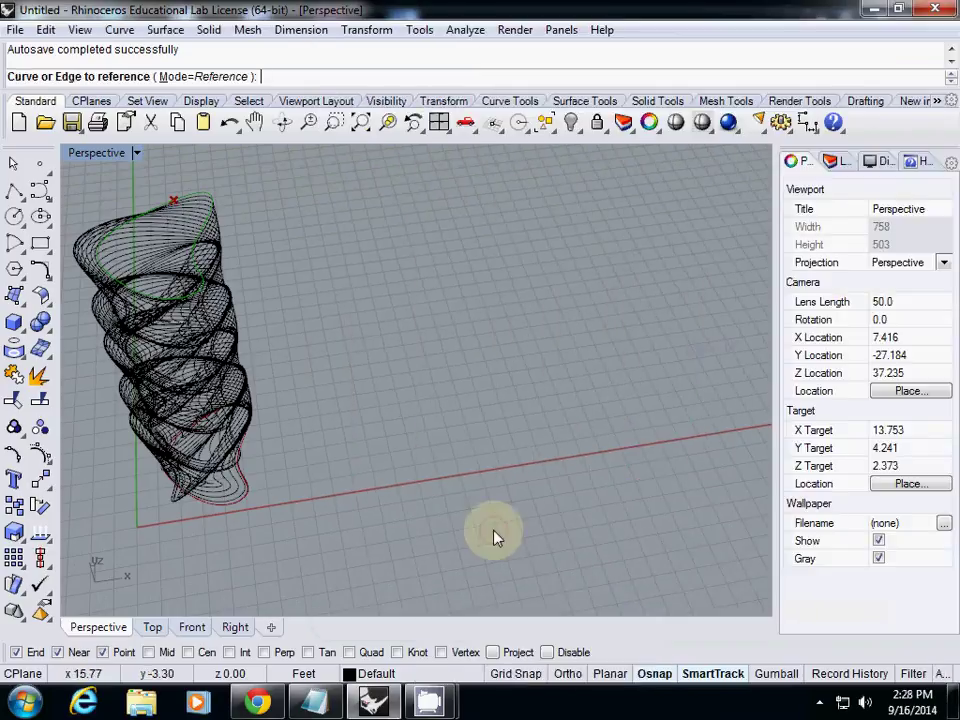
{"action": "left_click_drag", "start_coordinate": [87, 197], "coordinate": [304, 536]}
{"action": "key", "text": "Return"}
{"action": "right_click_drag", "start_coordinate": [296, 501], "coordinate": [200, 472]}
{"action": "scroll", "coordinate": [200, 472], "scroll_direction": "up", "scroll_amount": 5}
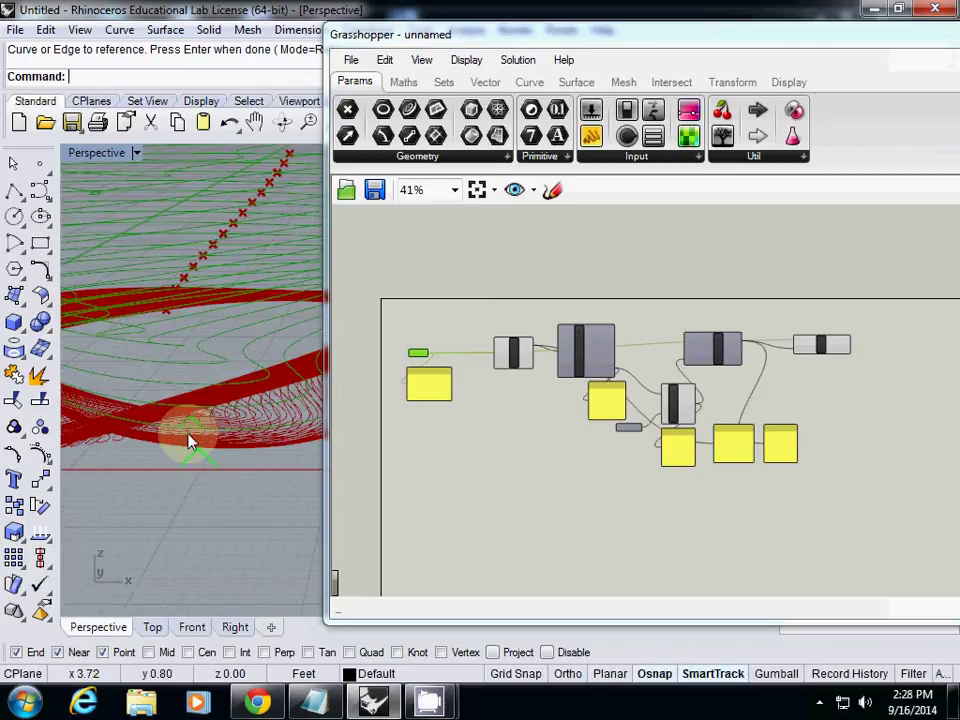
{"action": "scroll", "coordinate": [191, 441], "scroll_direction": "down", "scroll_amount": 4}
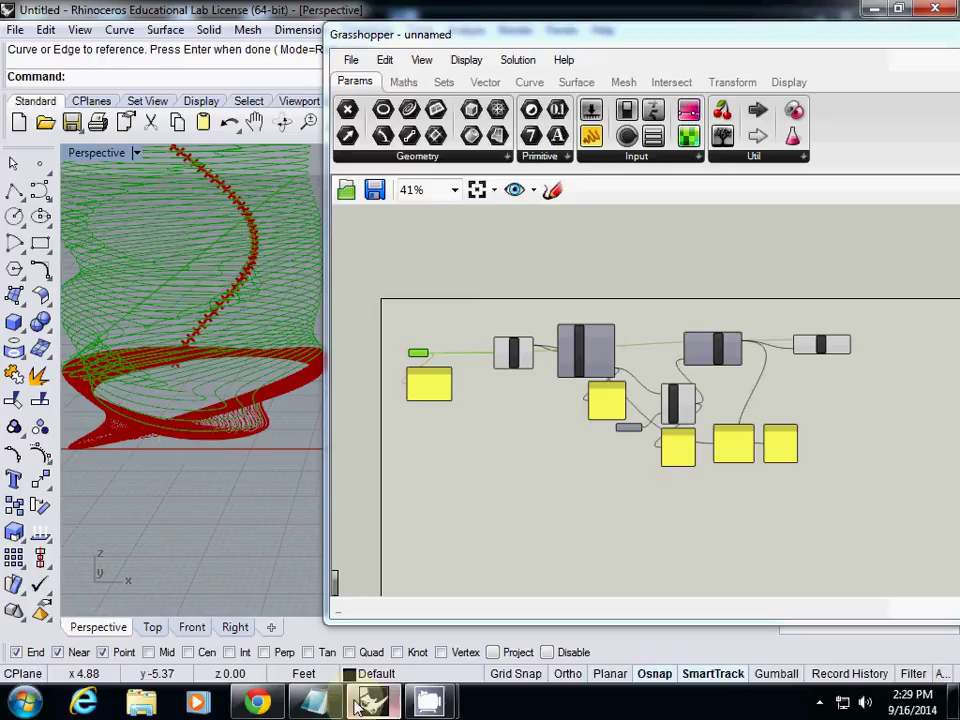
{"action": "mouse_move", "coordinate": [428, 703]}
{"action": "left_click", "coordinate": [360, 615]}
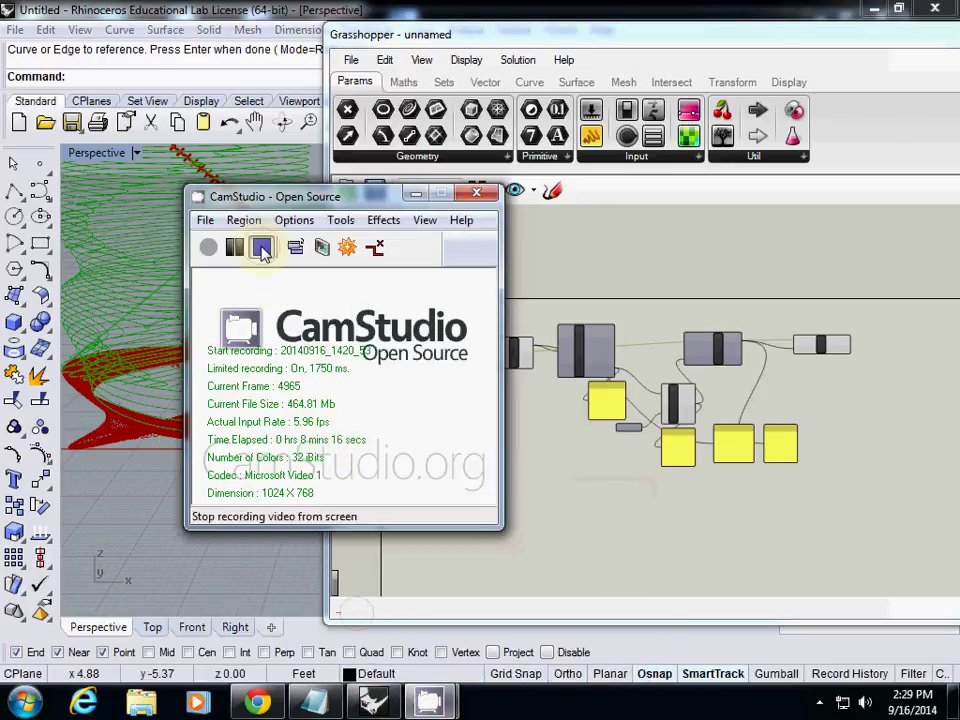